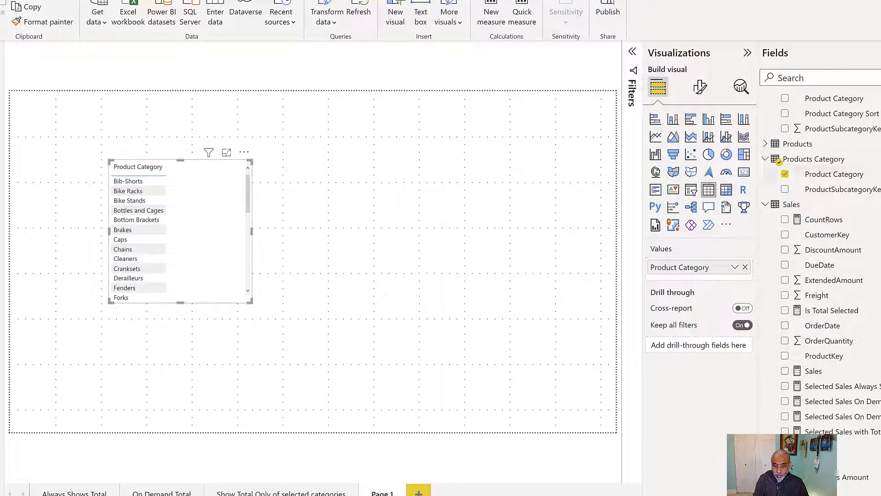
Convert the Product Category visual into a slicer and move it slightly left and down.
click(692, 191)
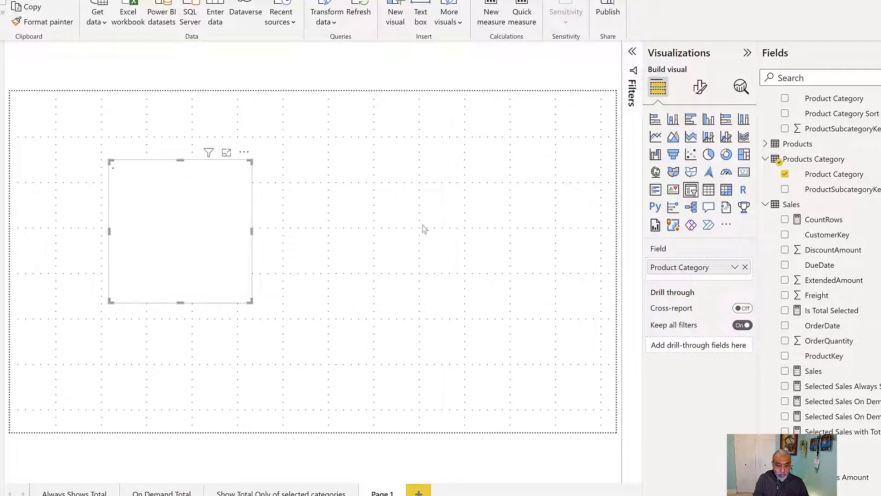
drag(161, 276, 133, 297)
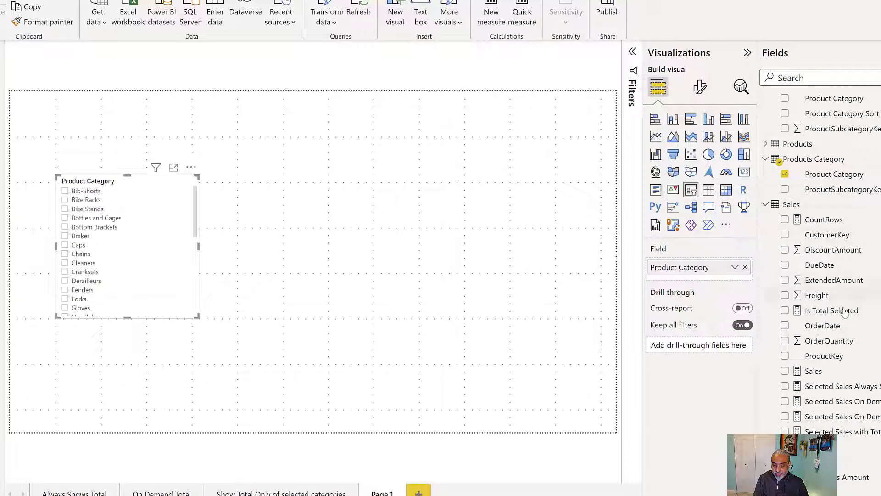
Create a line chart of Sales beside the slicer and widen it across the canvas.
drag(810, 370, 494, 169)
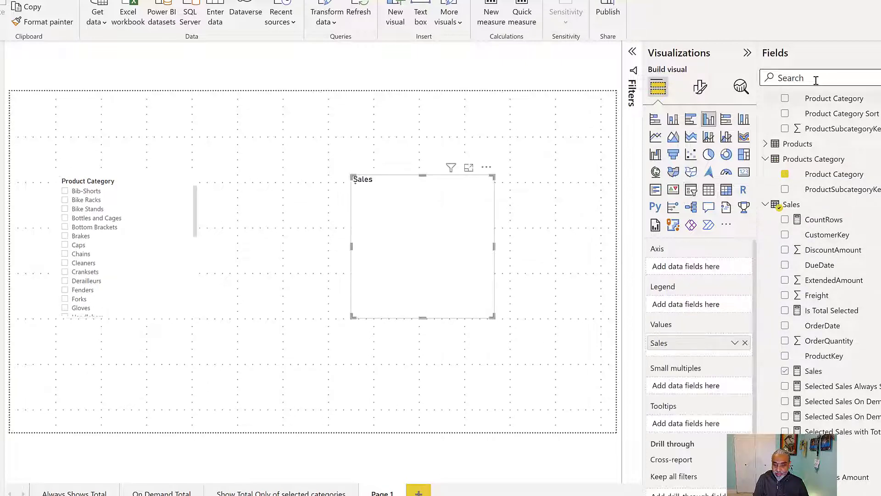
click(656, 137)
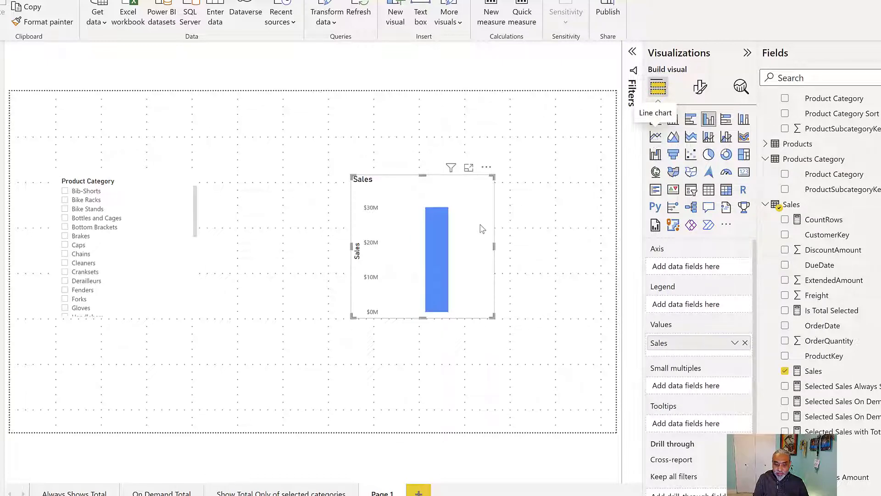
drag(463, 232, 321, 223)
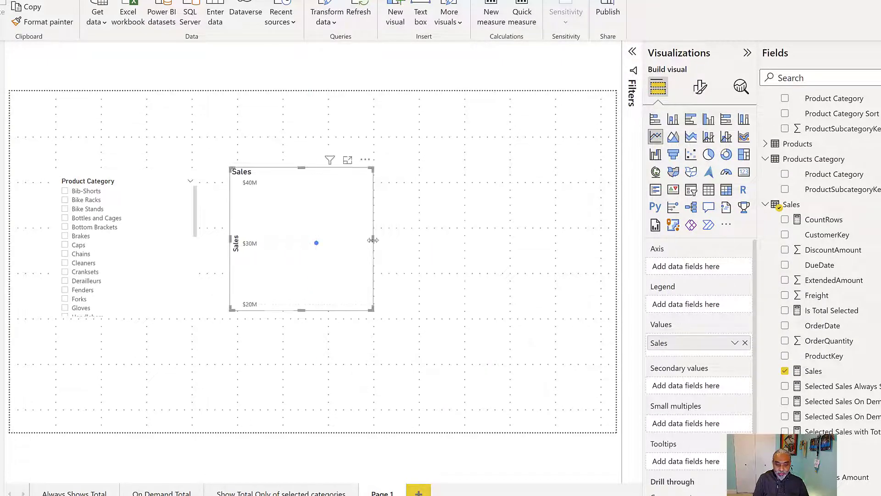
drag(373, 242, 607, 243)
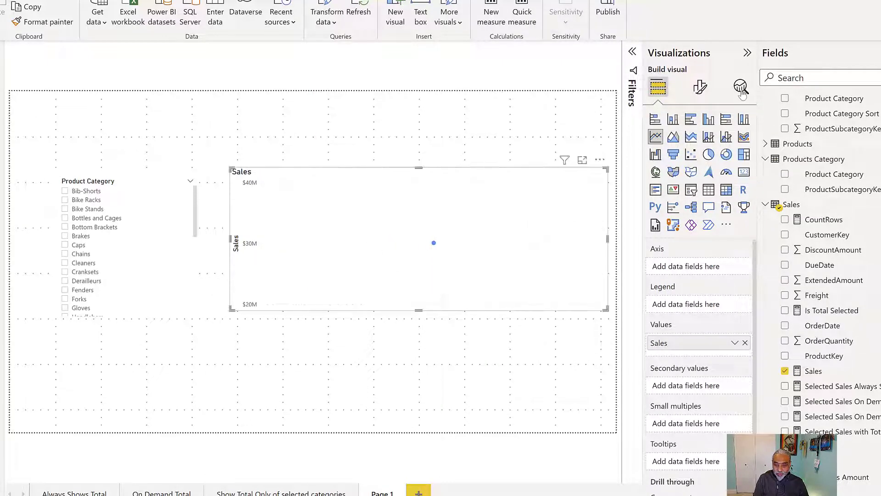
Add the Calendar Month field as the line chart's axis and make the chart taller.
click(823, 78)
text(month)
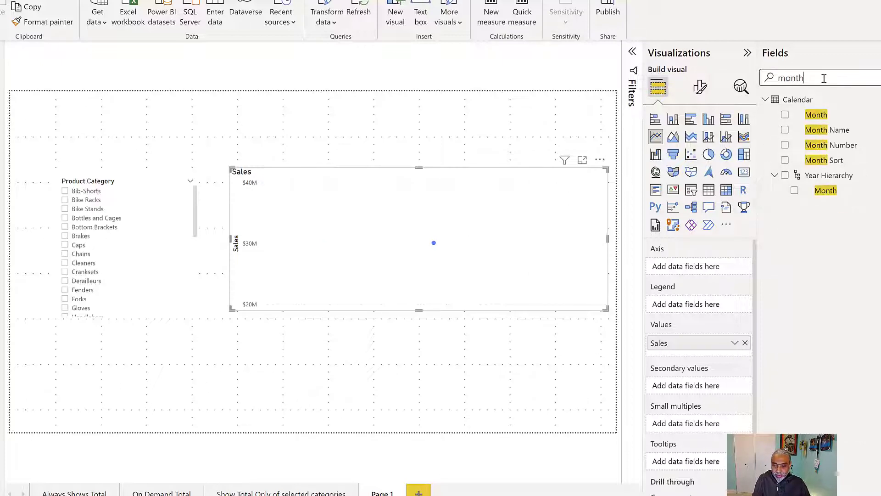
drag(817, 116, 684, 272)
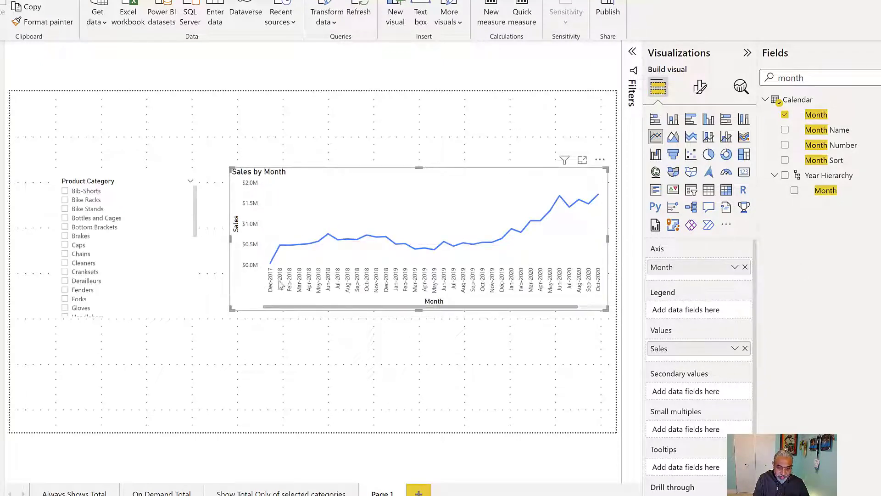
drag(457, 181, 445, 181)
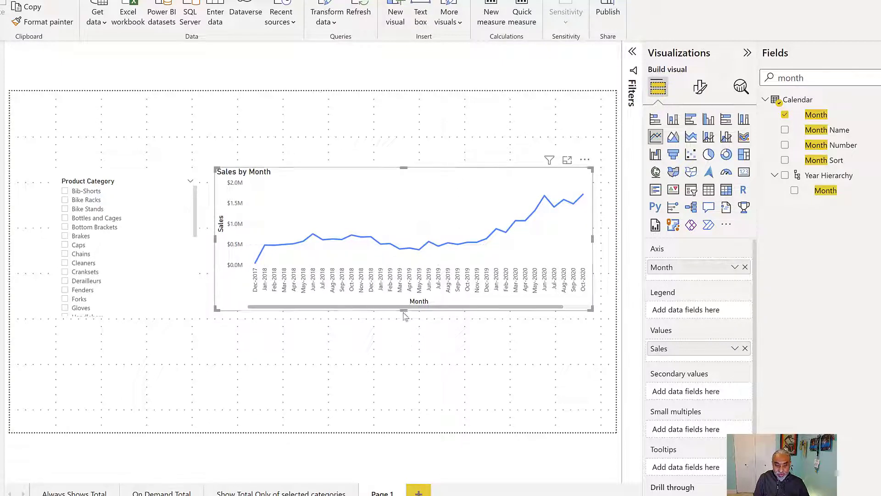
drag(400, 315, 406, 349)
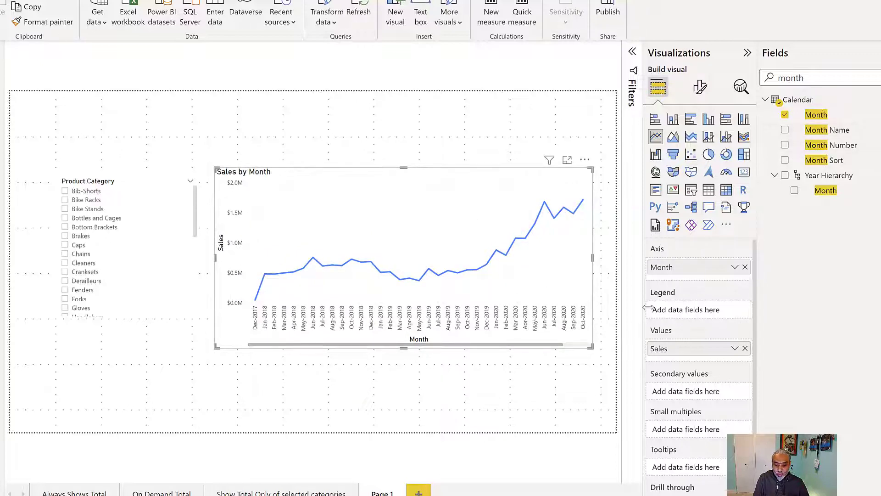
Add the Products Category table's Product Category field as the line chart's legend.
double_click(817, 81)
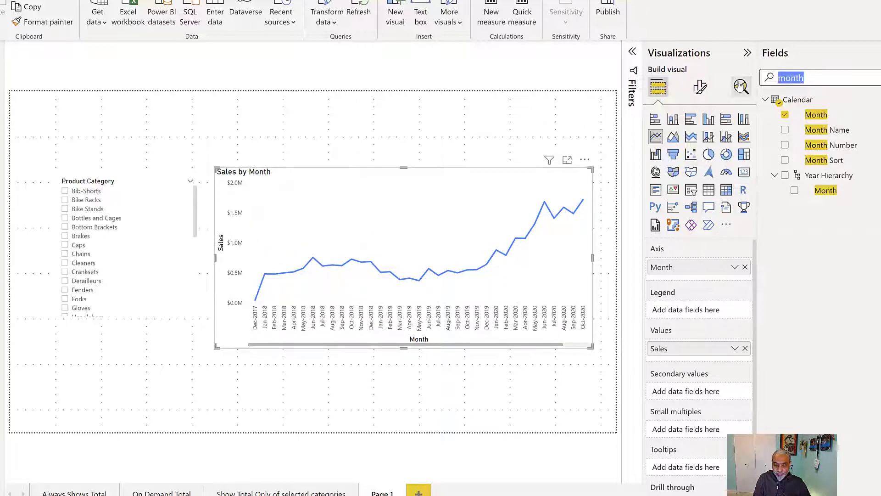
text(produc)
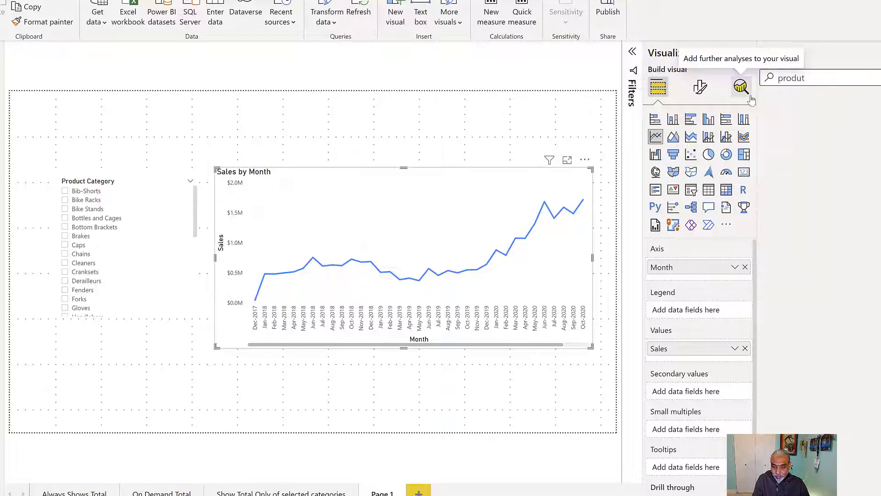
text(t)
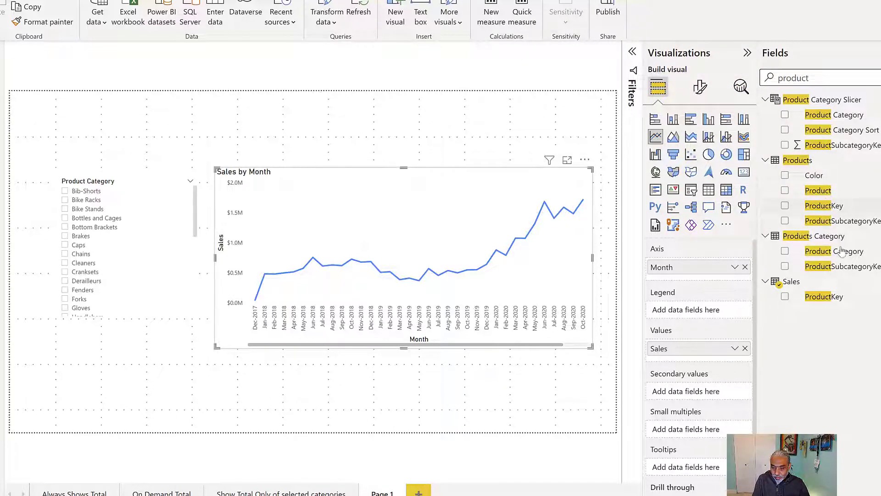
drag(839, 252, 675, 308)
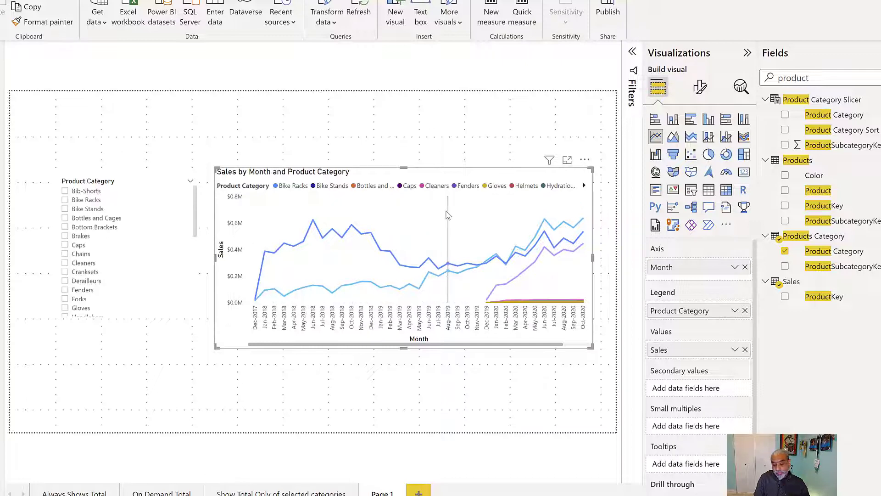
Select Bike Racks, Bike Stands and Bottles and Cages together in the Product Category slicer.
mouse_move(447, 215)
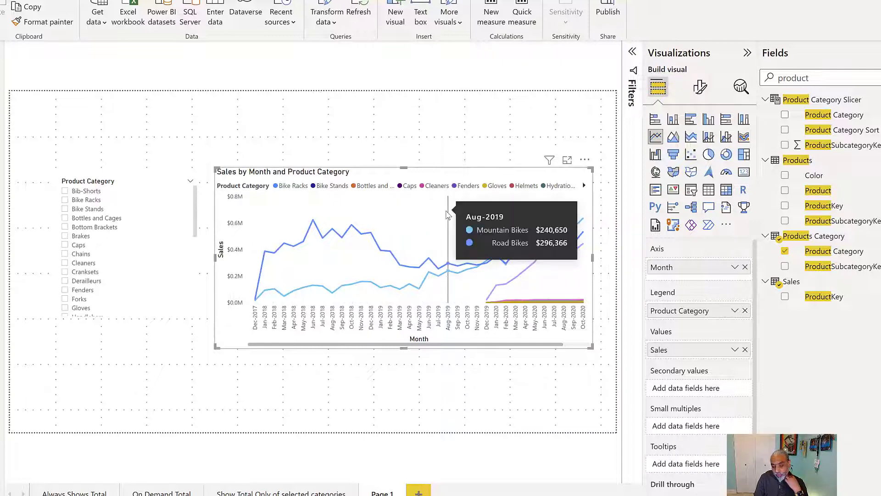
click(91, 201)
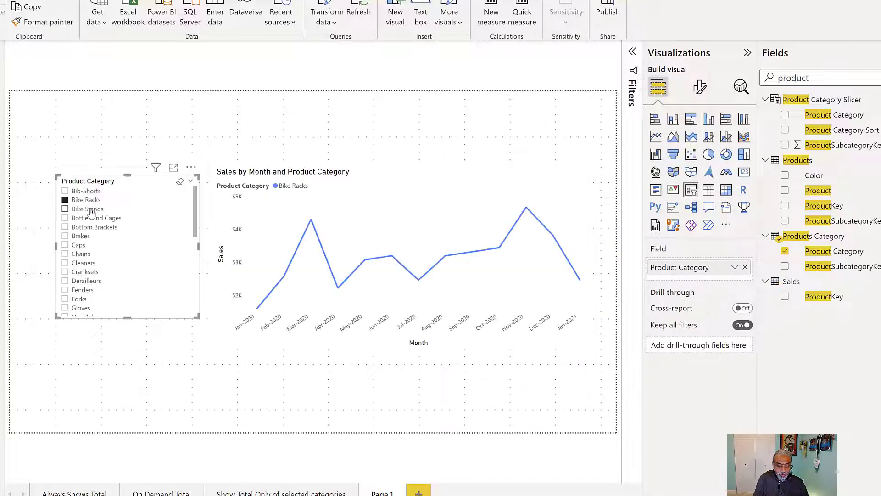
ctrl+click(97, 210)
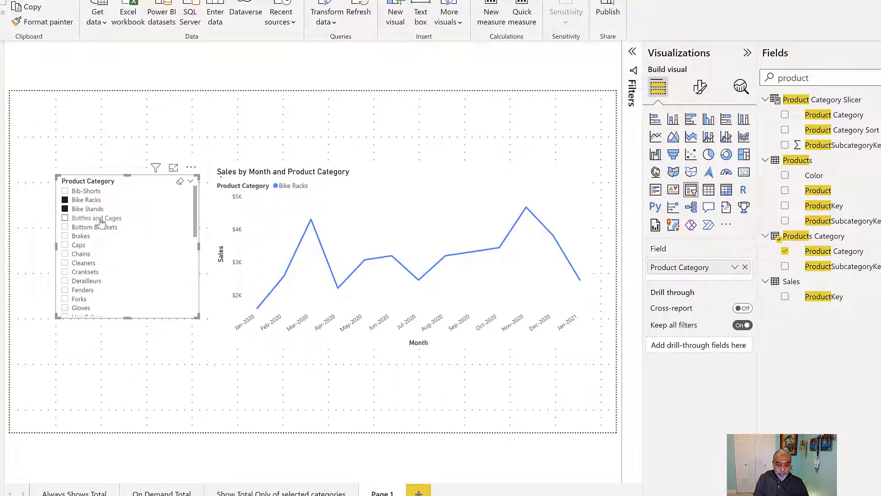
ctrl+click(100, 218)
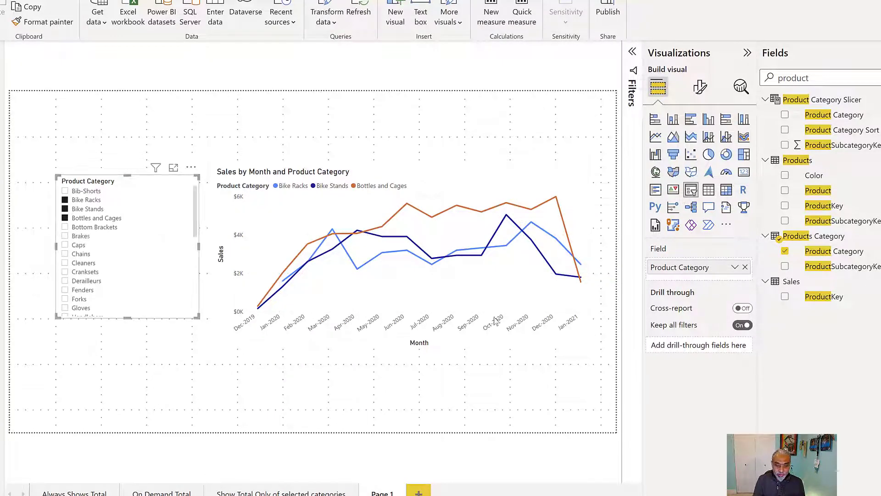
Inspect the line chart's monthly tooltips for the selected categories.
mouse_move(503, 246)
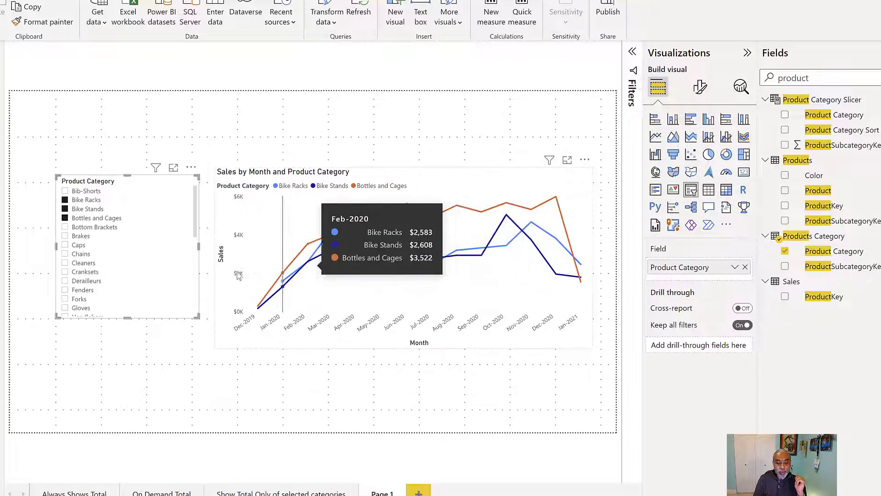
mouse_move(259, 285)
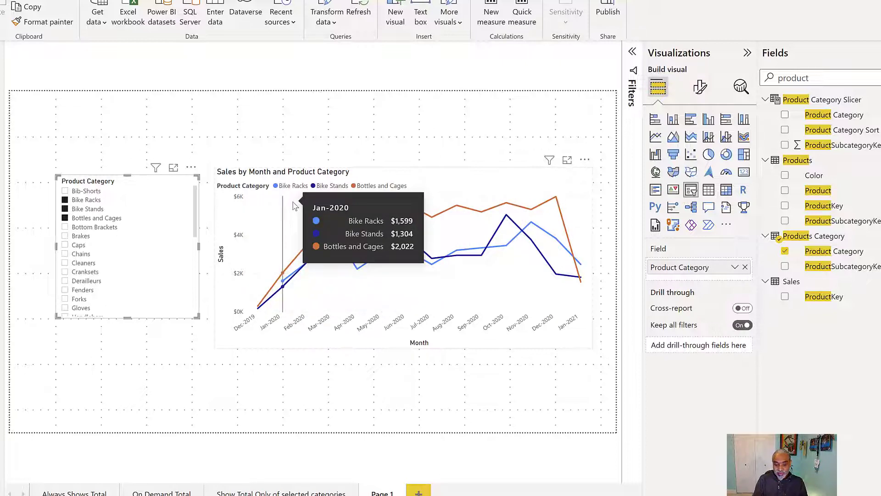
click(411, 171)
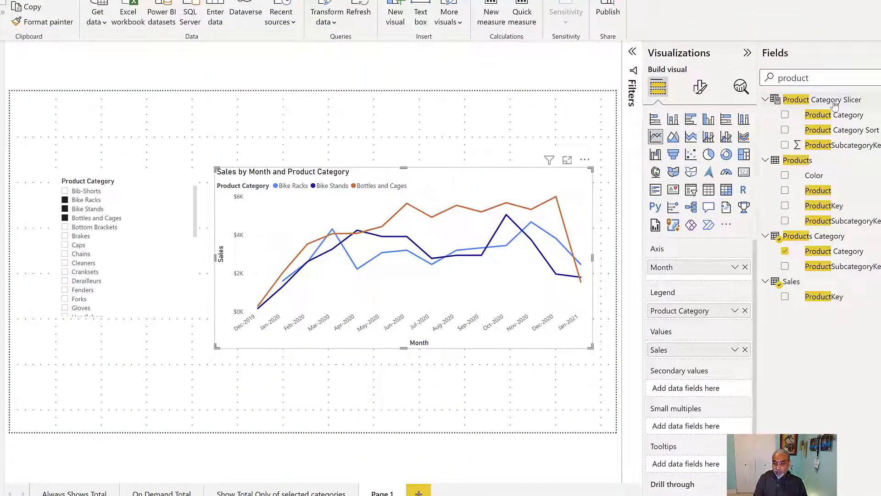
Open the Product Category Slicer table's formula and review its SELECTCOLUMNS column definitions.
click(834, 104)
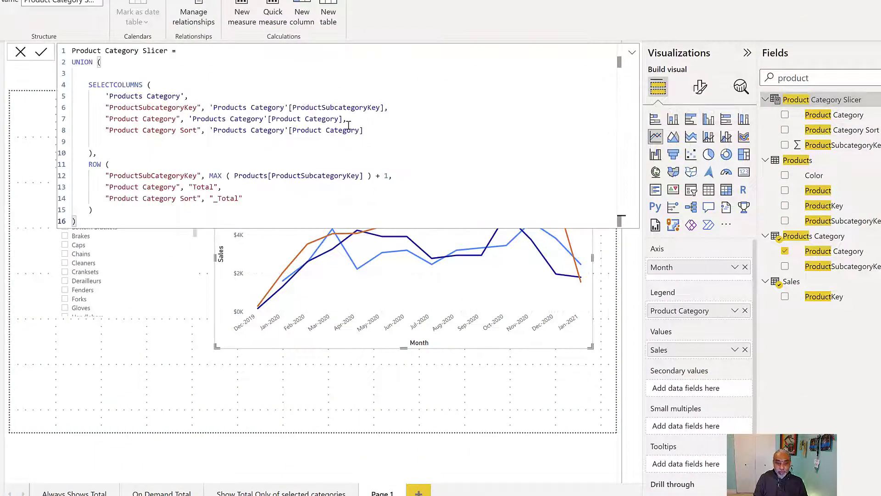
ctrl+scroll(356, 133, up, 3)
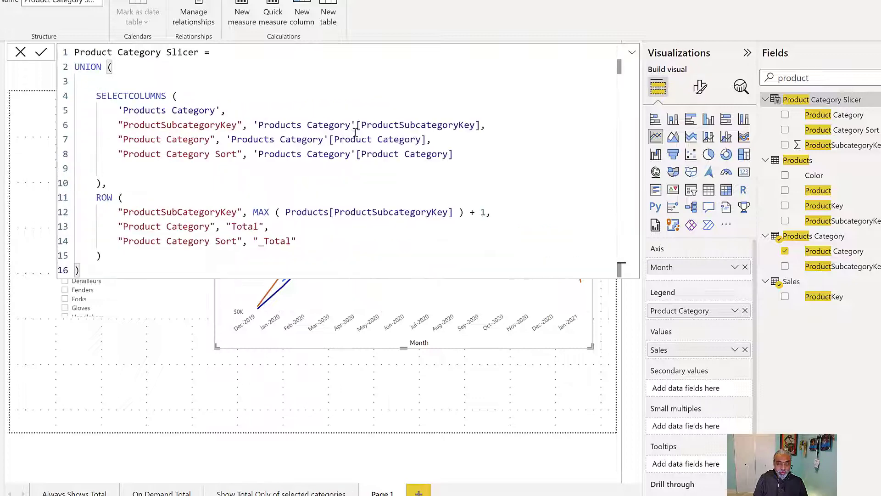
drag(95, 100, 240, 119)
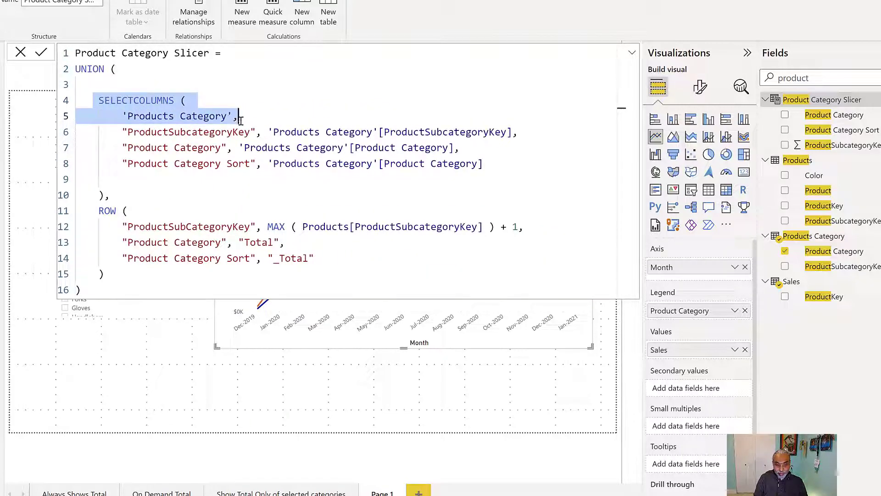
drag(133, 132, 502, 133)
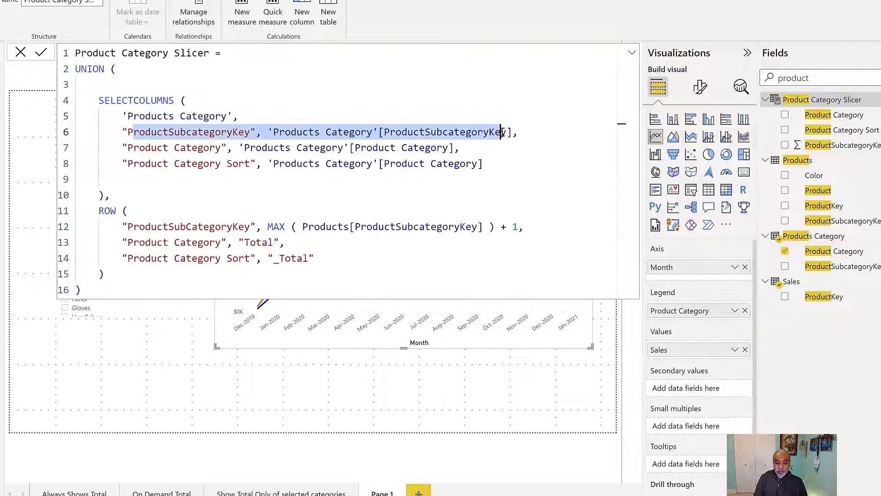
click(267, 133)
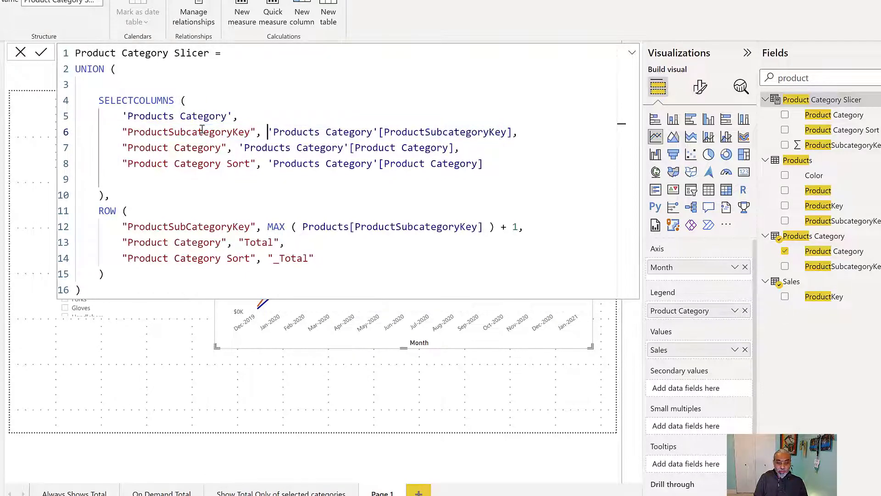
drag(268, 132, 449, 132)
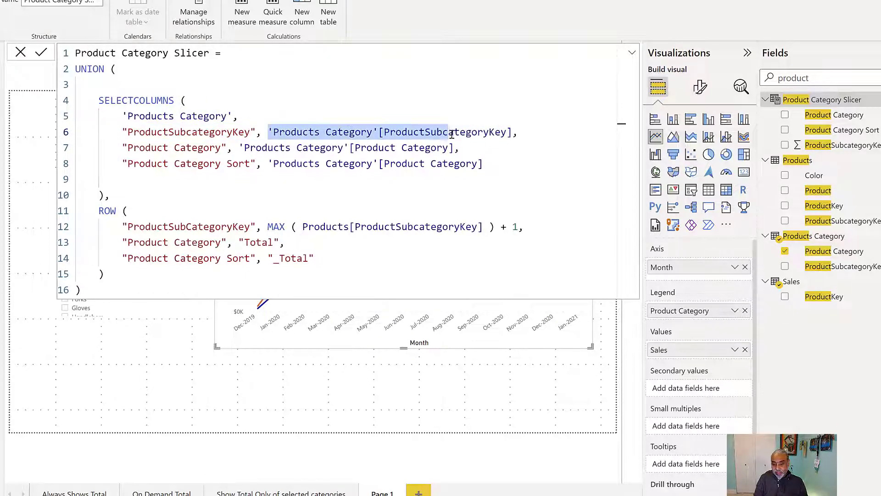
drag(191, 147, 350, 148)
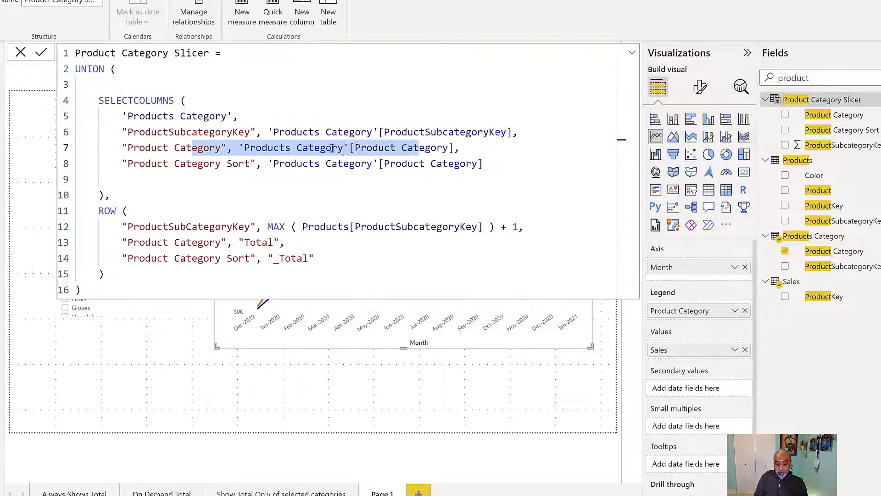
drag(139, 164, 374, 166)
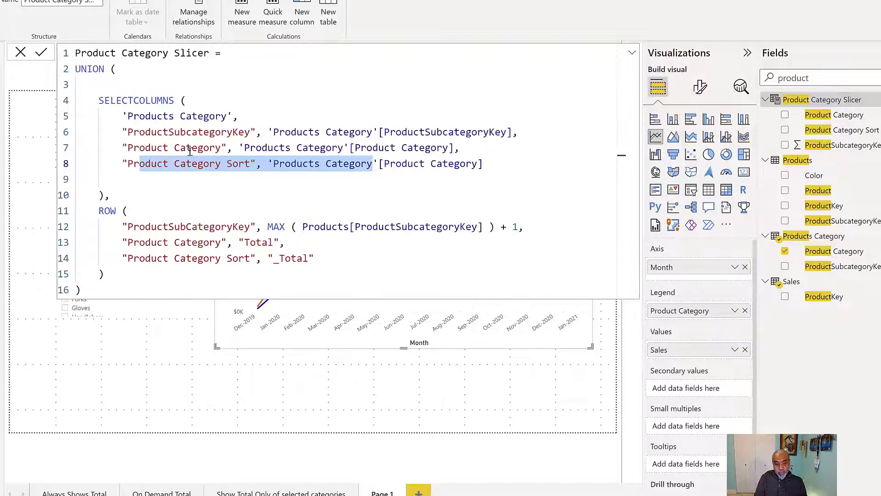
click(174, 163)
drag(124, 164, 494, 161)
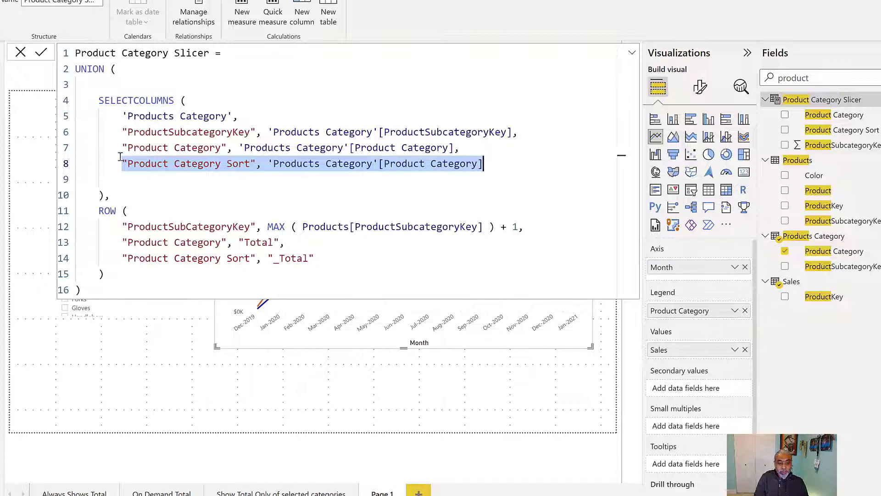
Review the SELECTCOLUMNS and ROW parts combined by UNION in the Product Category Slicer formula.
drag(98, 100, 148, 195)
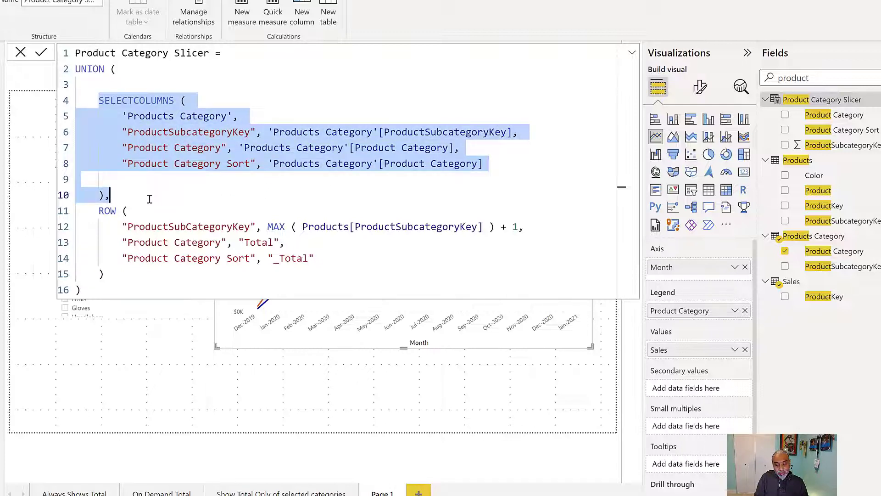
click(181, 117)
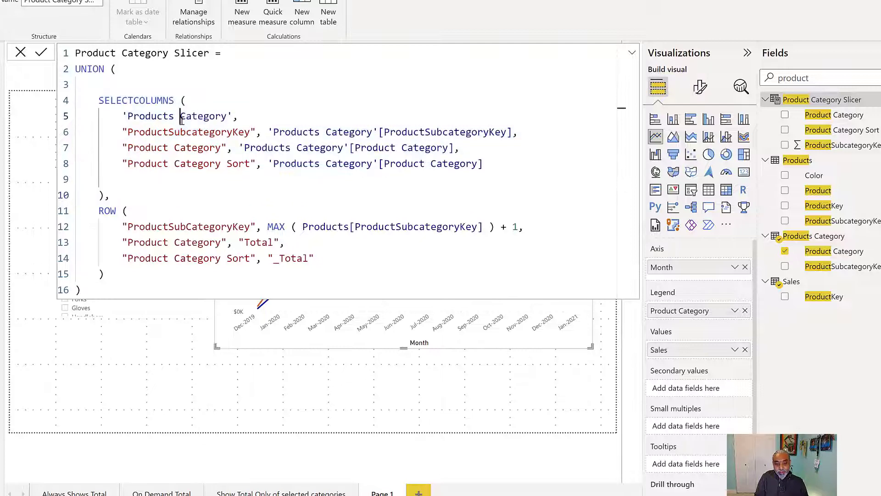
click(95, 205)
drag(94, 205, 190, 273)
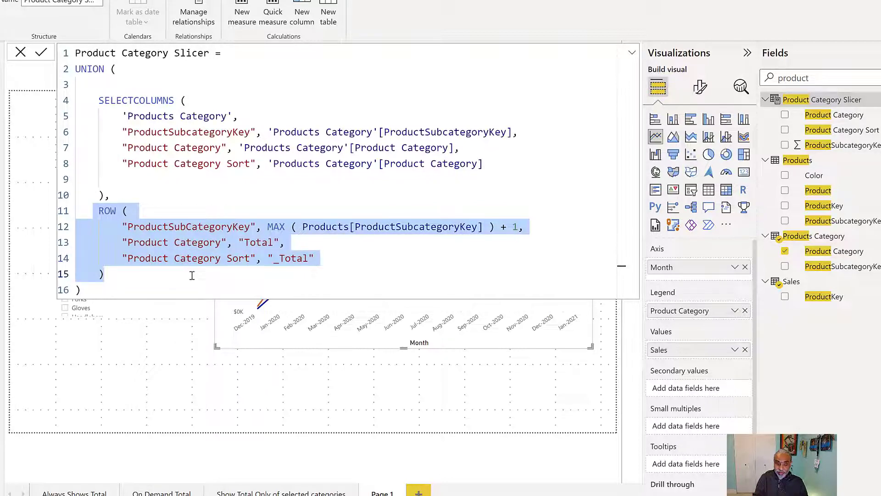
drag(117, 70, 166, 197)
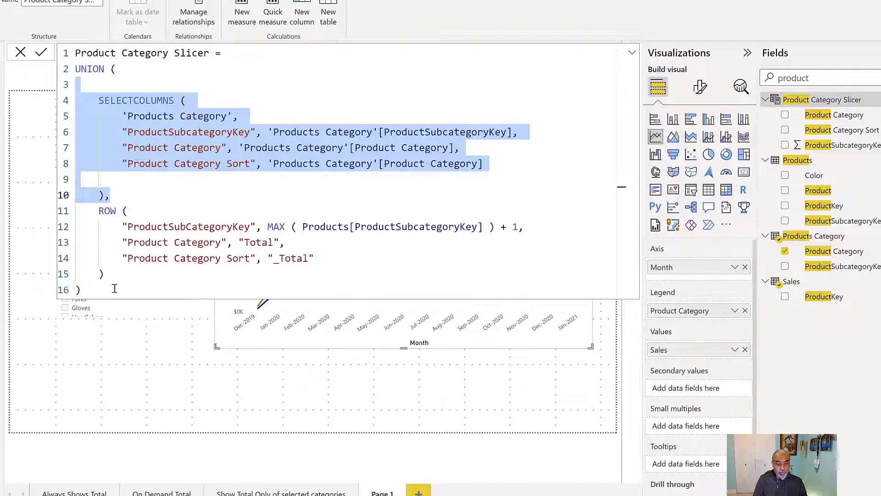
Examine the ROW arguments that define the Total row's key, Product Category and _Total sort value.
drag(123, 227, 233, 227)
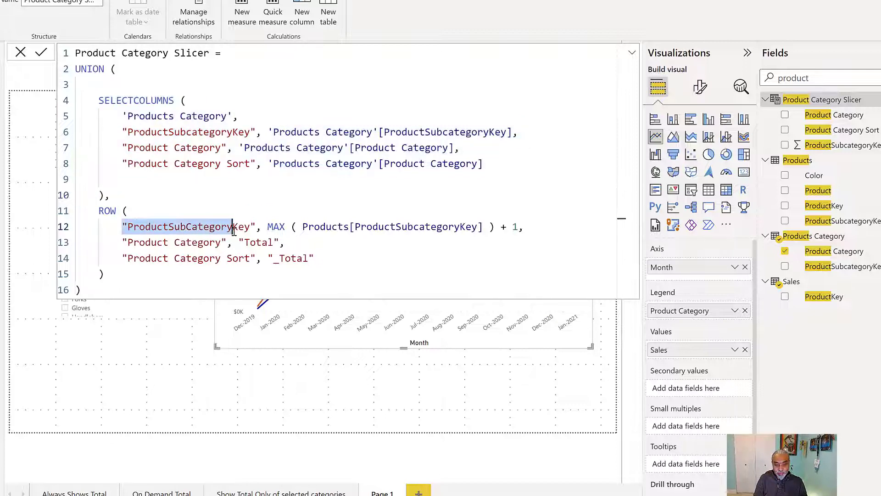
key(shift+Right)
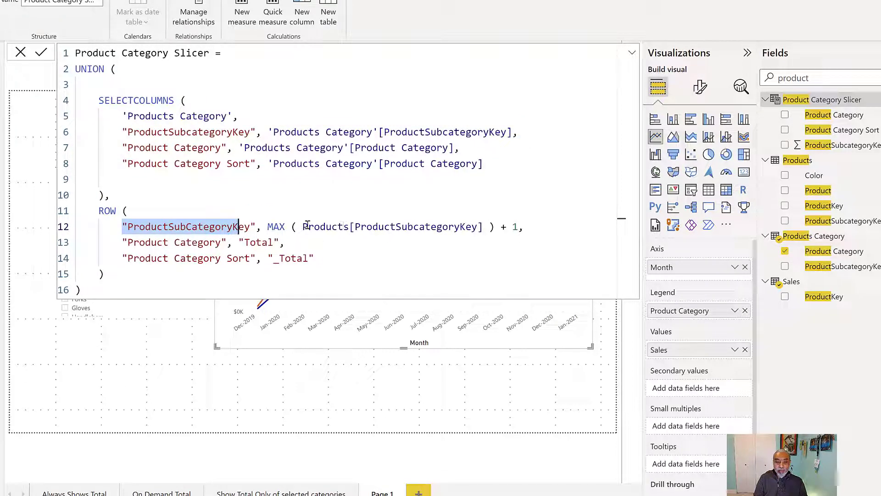
drag(297, 227, 483, 228)
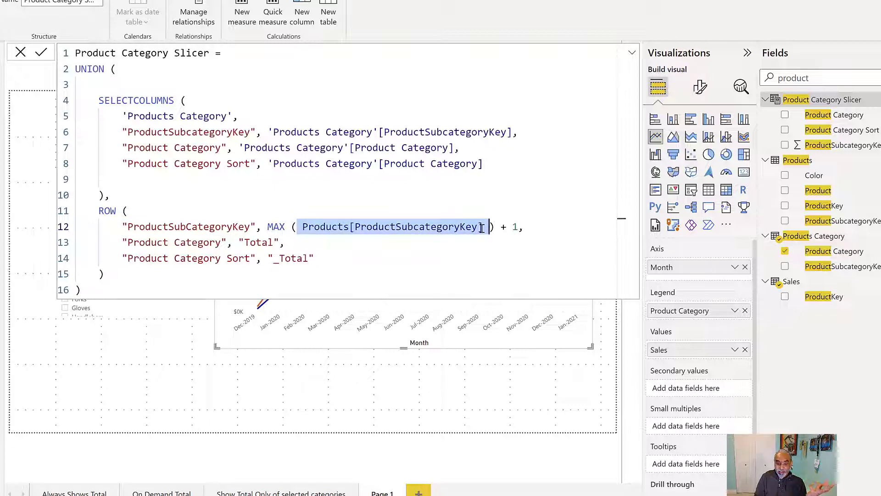
double_click(514, 227)
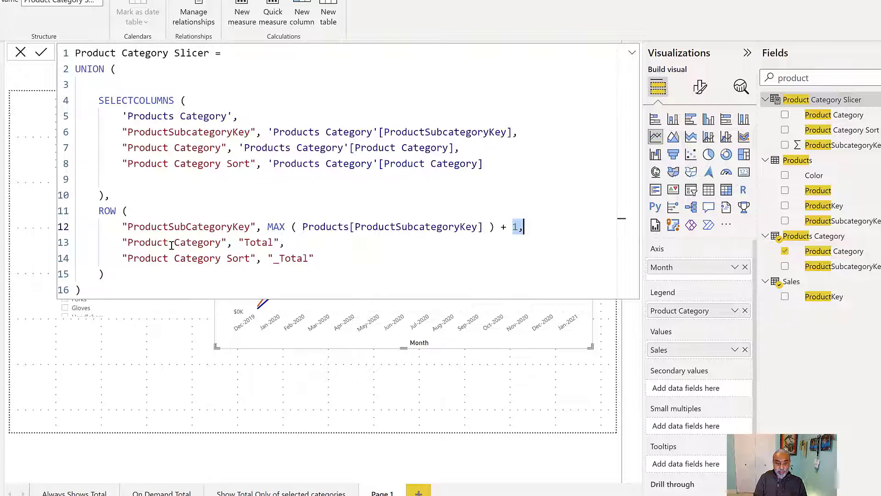
drag(128, 245, 220, 243)
double_click(250, 242)
drag(128, 257, 310, 264)
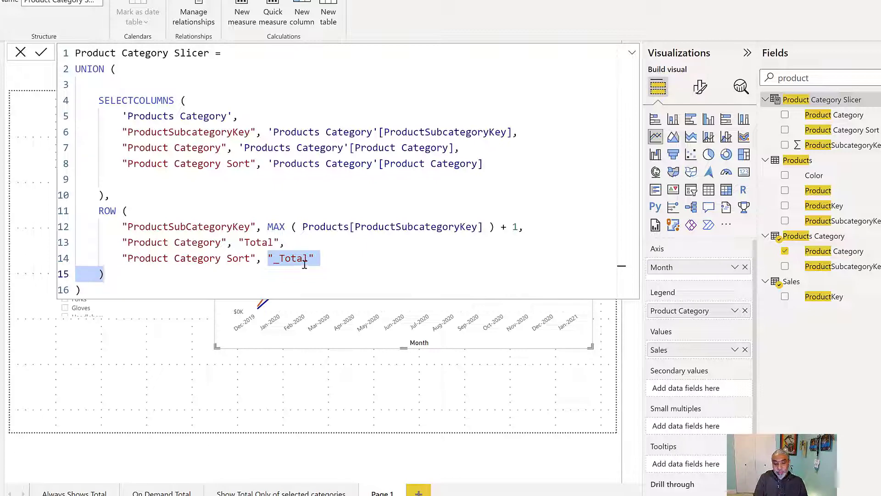
click(298, 265)
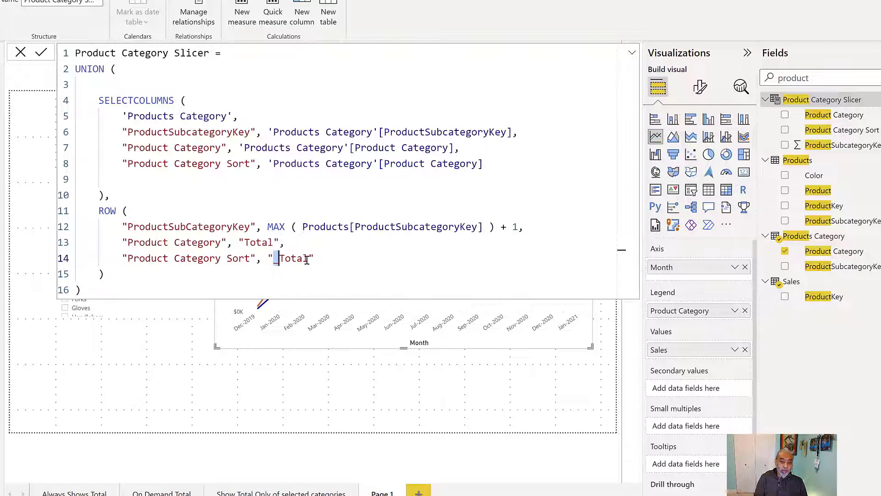
Try replacing the Total row's sort value prefix with ZZZZ, then restore it to _Total.
click(280, 262)
text(ZZZZ)
key(BackSpace)
key(BackSpace)
key(BackSpace)
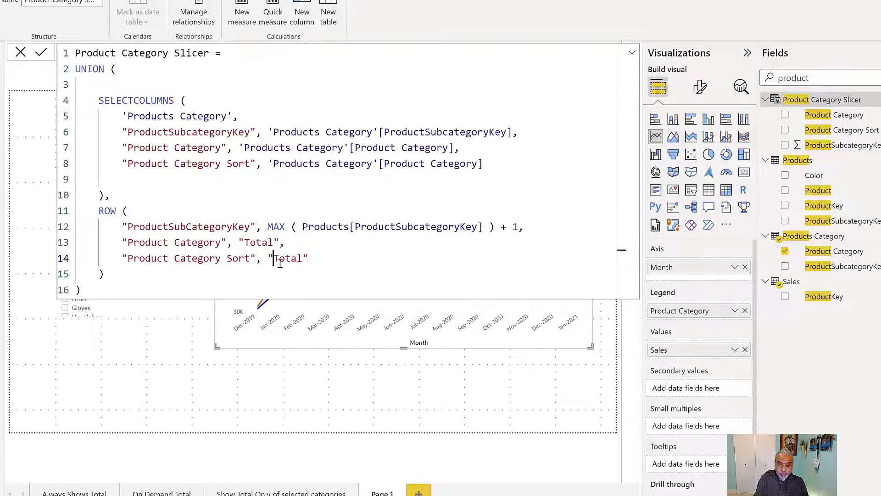
text(_)
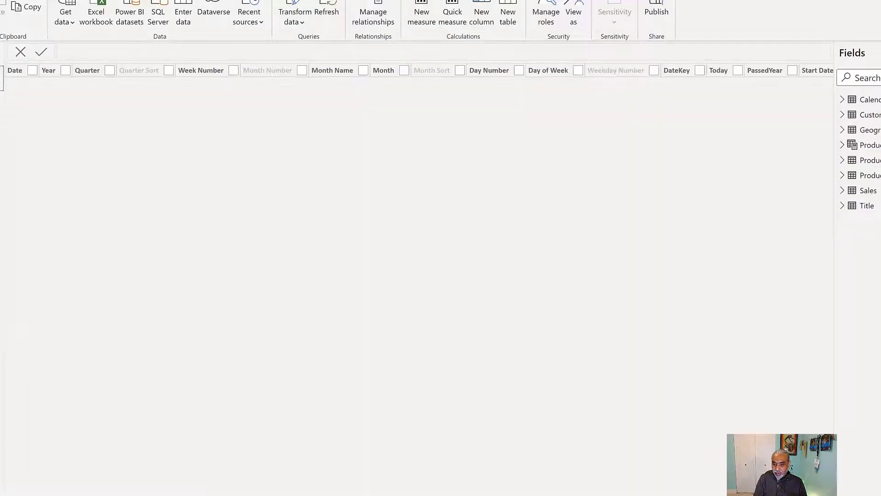
Open the Product Category Slicer table's data and scroll to the last rows to inspect the Total row.
click(869, 145)
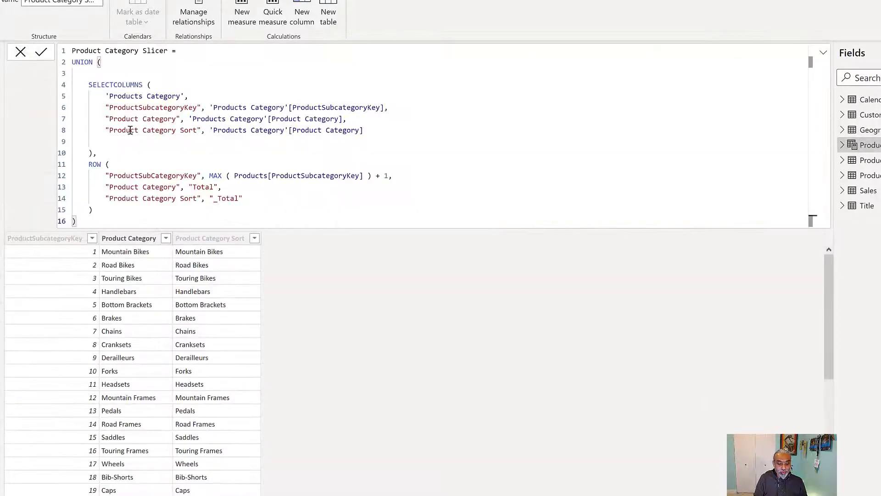
scroll(112, 322, down, 6)
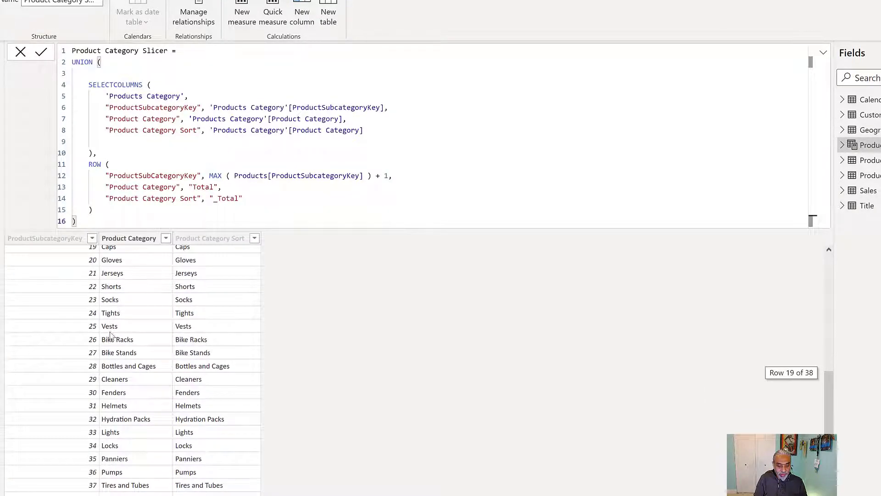
click(89, 489)
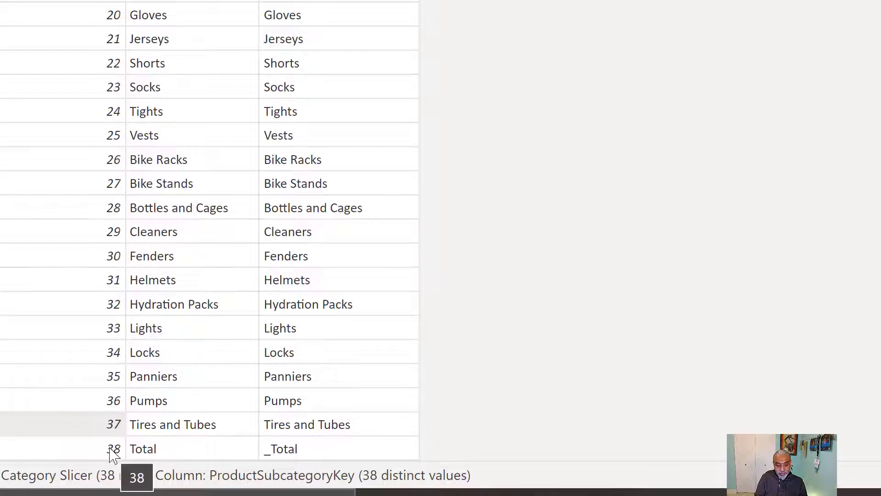
Sort the slicer table's Product Category column by the Product Category Sort column.
click(195, 448)
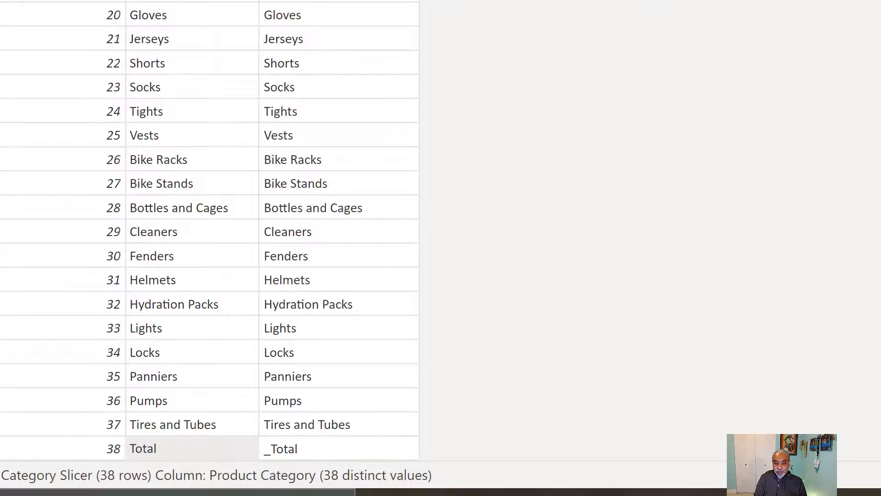
click(387, 15)
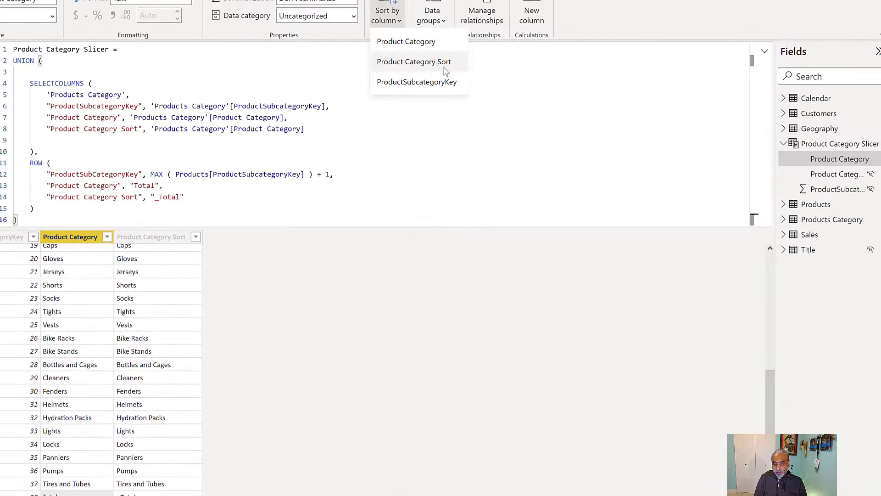
click(421, 68)
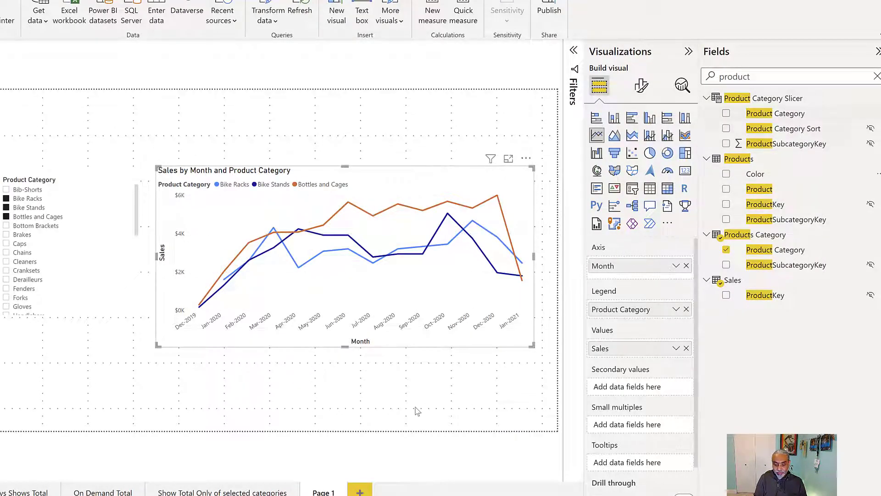
Add a new page with a table showing the slicer table's Product Category and Product Category Sort fields.
click(359, 493)
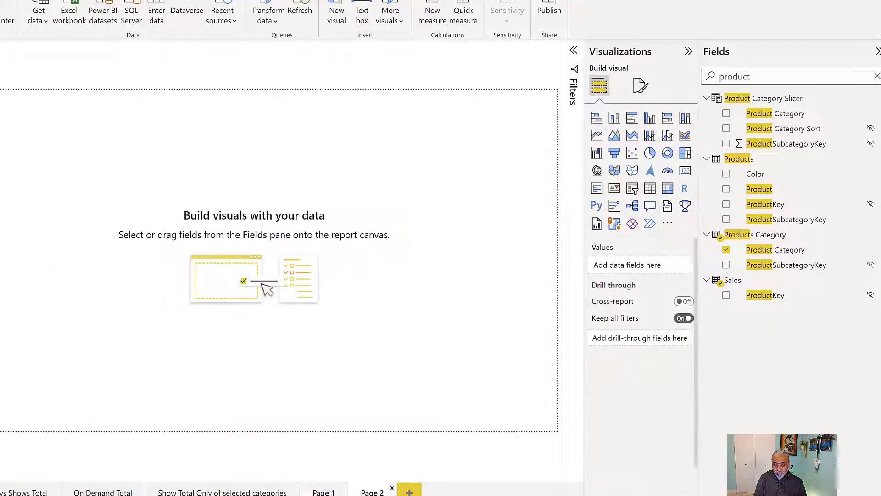
drag(786, 117, 395, 203)
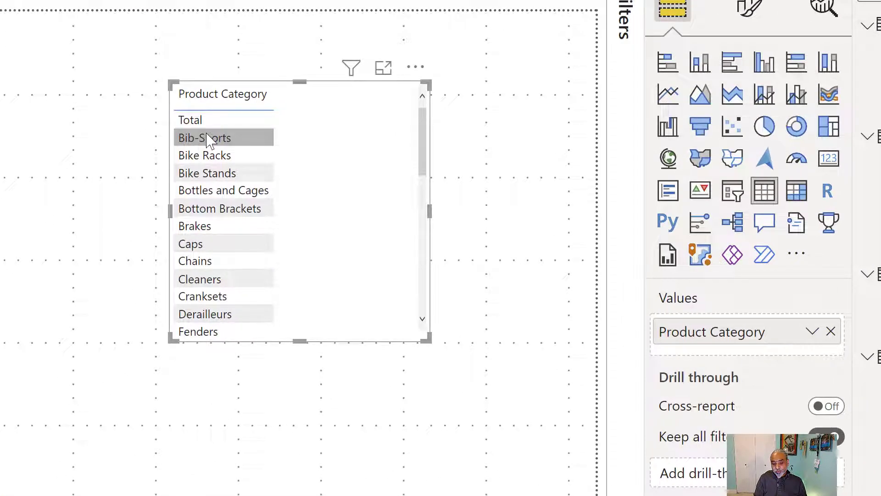
scroll(235, 285, down, 5)
drag(299, 341, 321, 488)
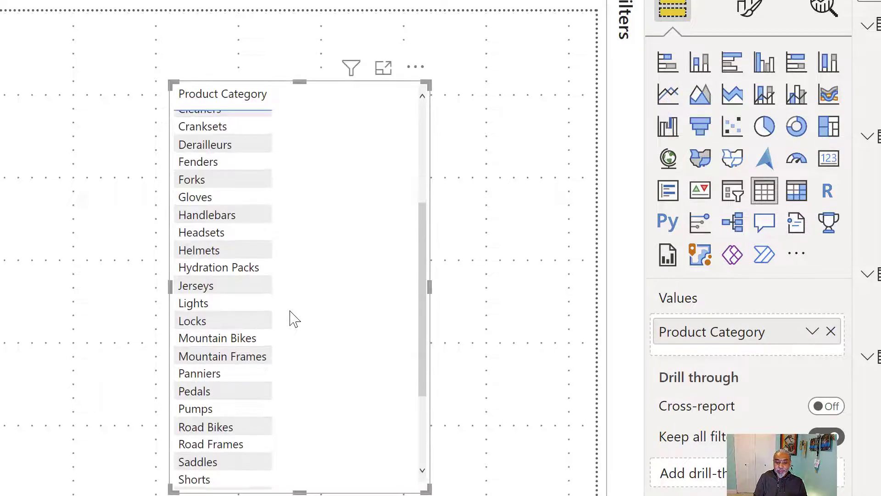
scroll(303, 303, up, 5)
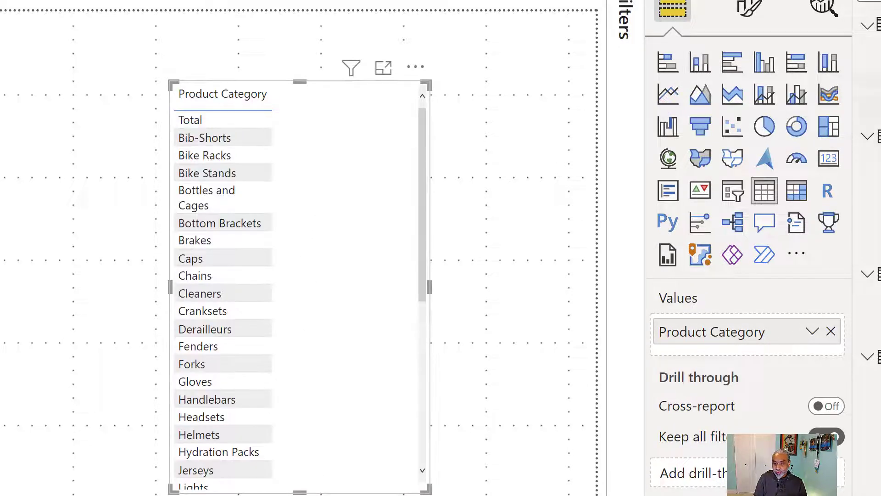
drag(870, 81, 316, 206)
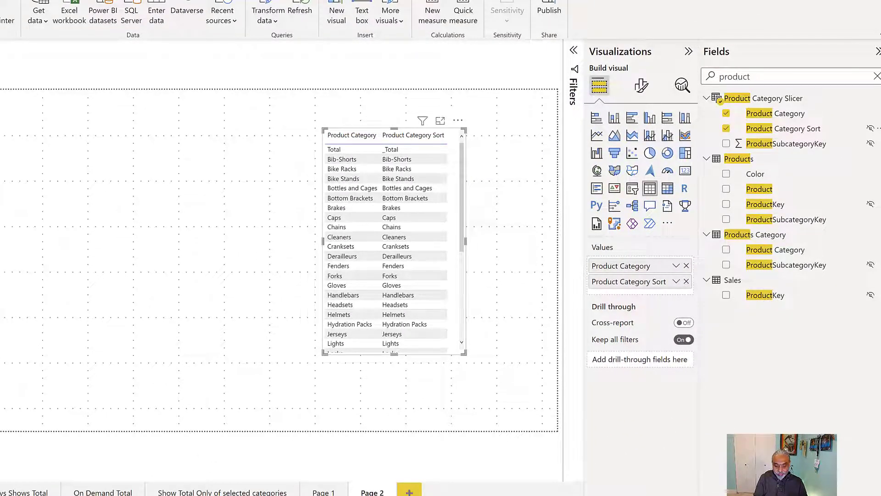
Replace the Page 1 line chart's legend with the Product Category Slicer table's Product Category field.
click(323, 491)
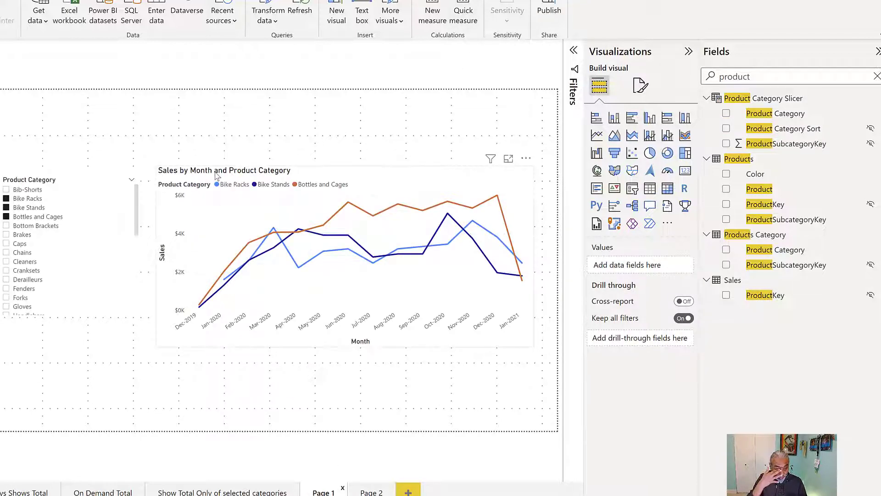
click(411, 173)
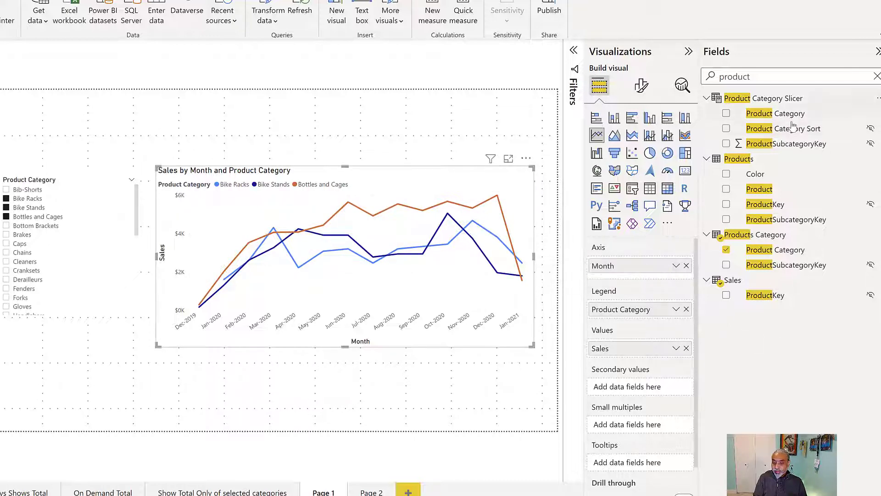
drag(788, 112, 633, 312)
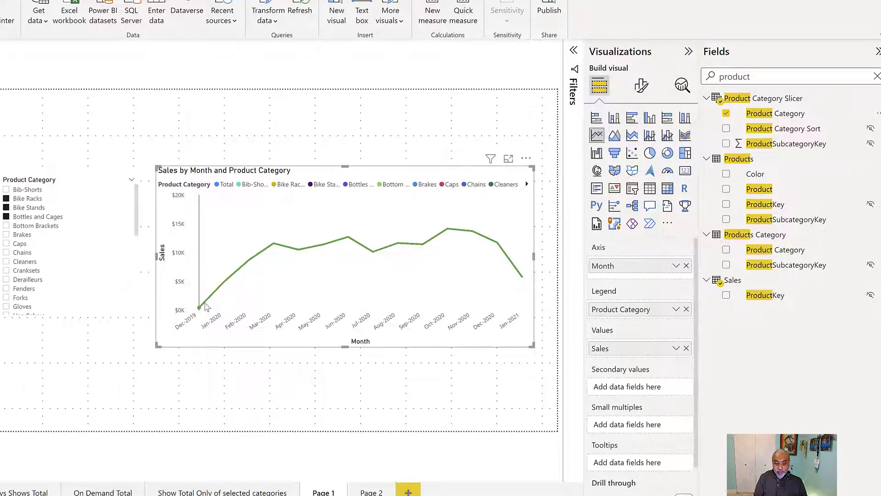
mouse_move(207, 306)
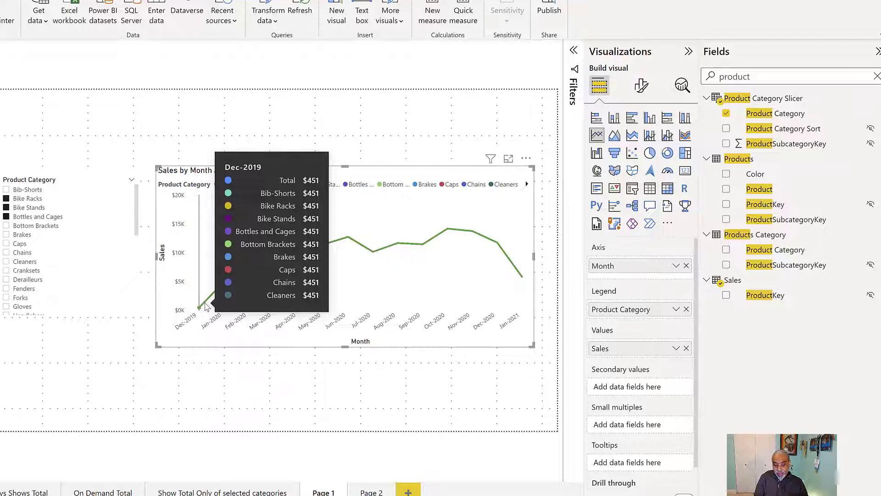
mouse_move(228, 275)
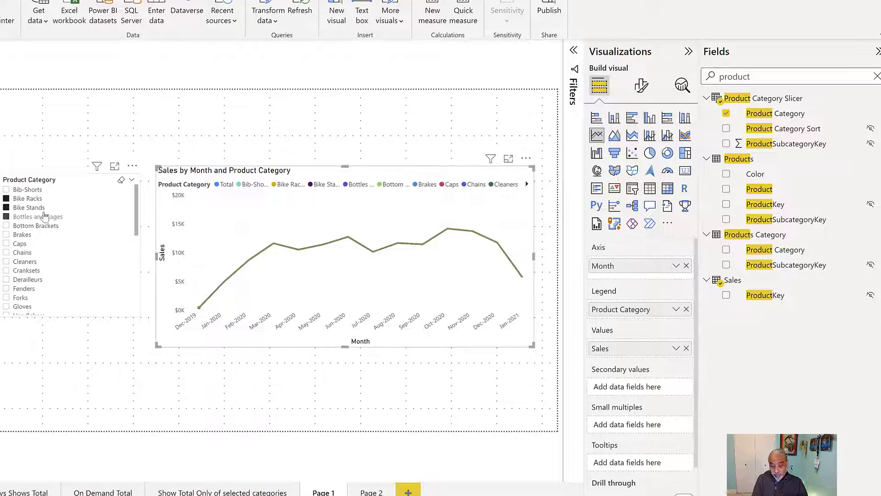
Create a new measure named Sales by Category and Total, starting an IF that tests whether MAX of 'Product Category Slicer'[Product Category] equals "Total".
click(877, 280)
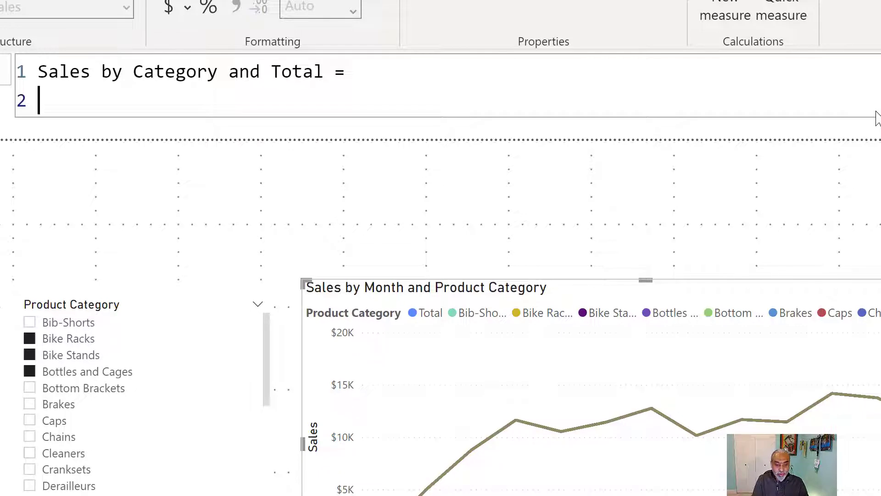
text(IF ()
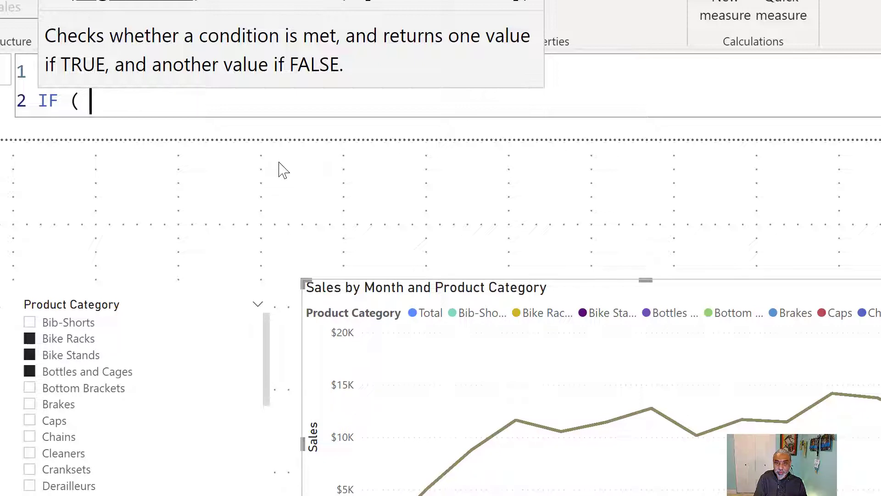
text(MA)
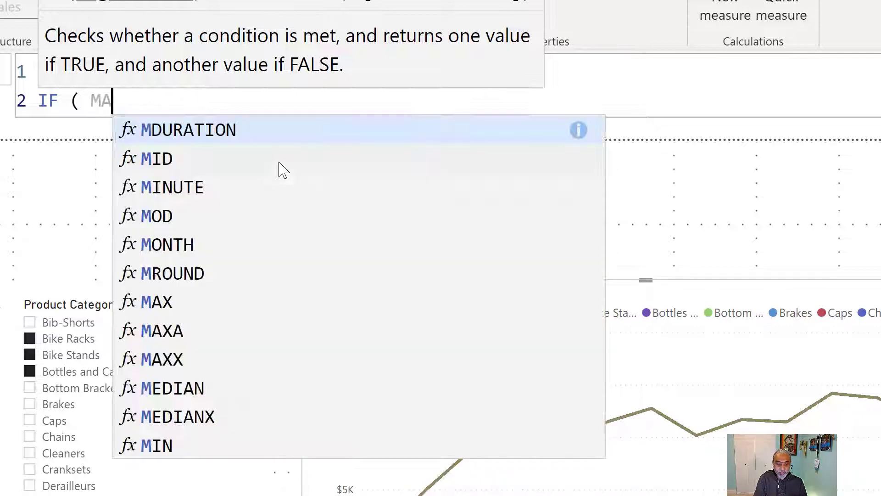
text(X ( Produ)
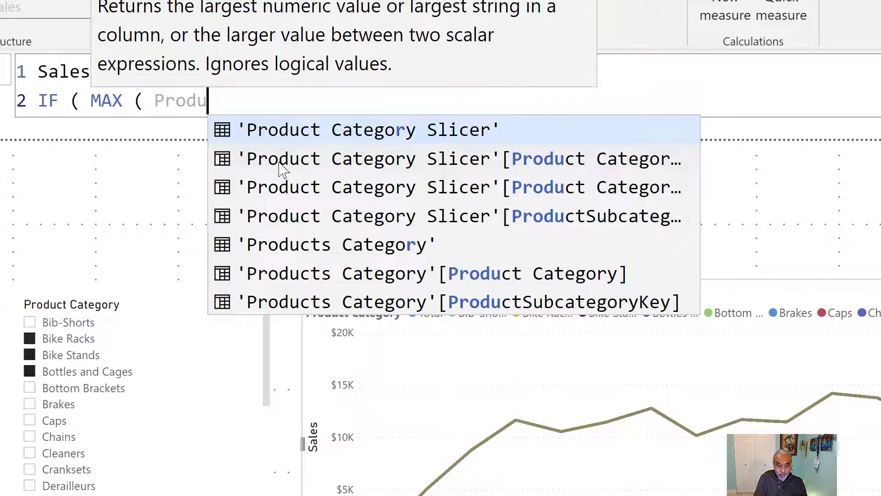
key(Tab)
text([Prod)
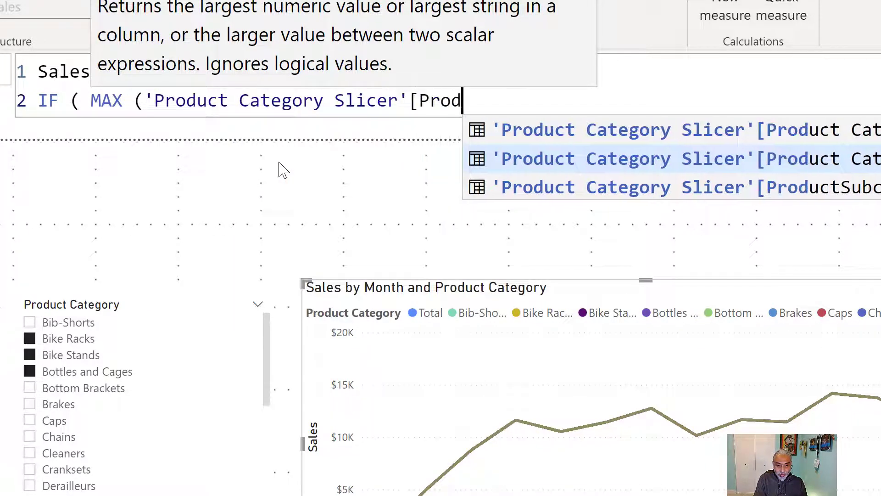
key(Tab)
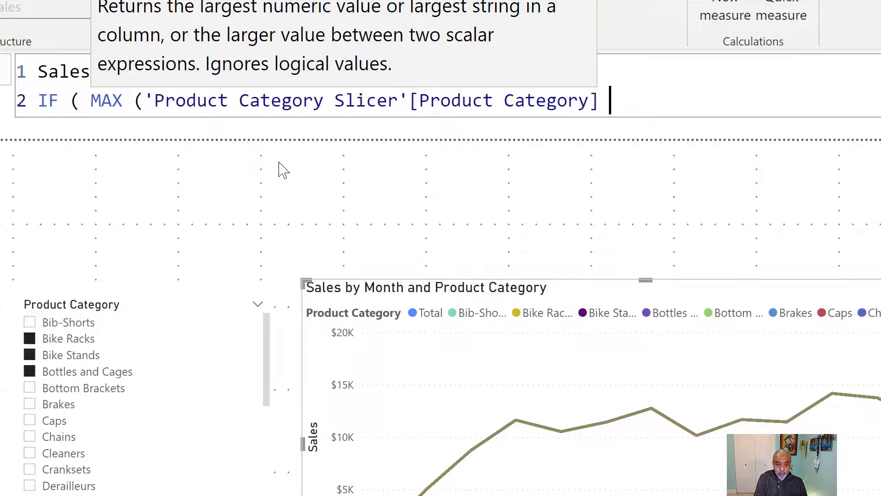
text() = "Tota)
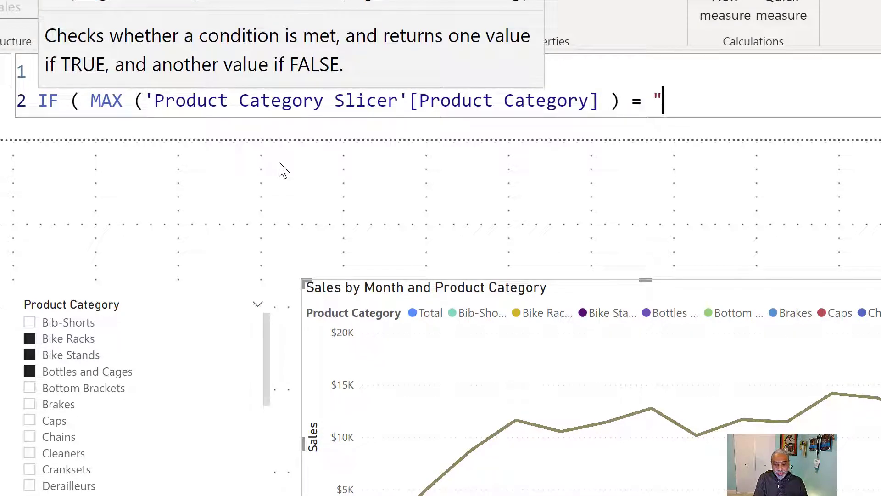
text(")
key(BackSpace)
text(l",)
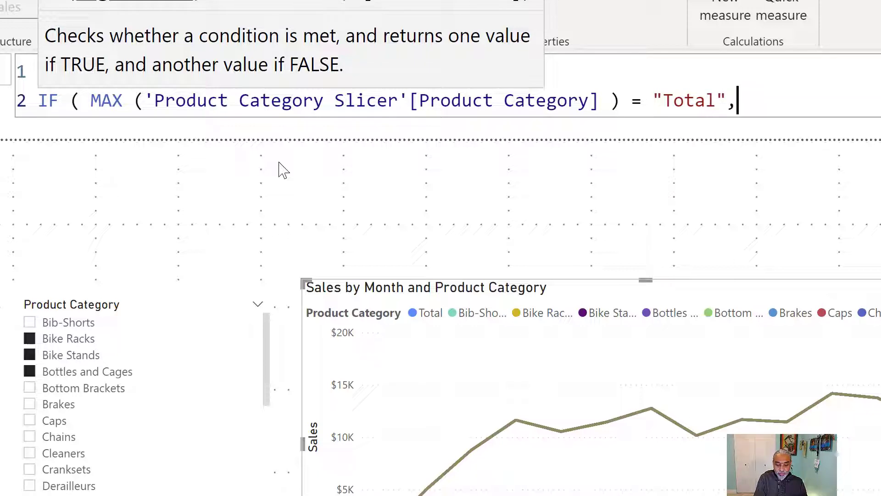
key(shift+Return)
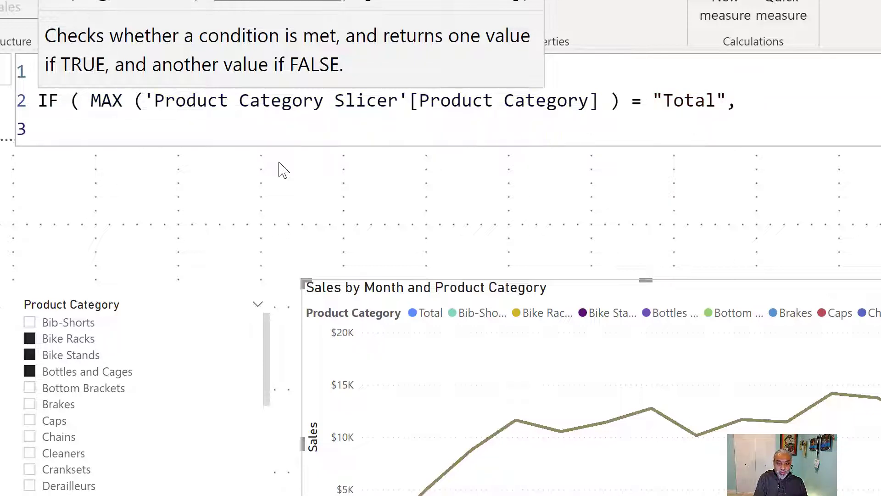
Enter CALCULATE ( [Sales], ALLSELECTED ( Sales ) ) as the IF's true result.
text(C)
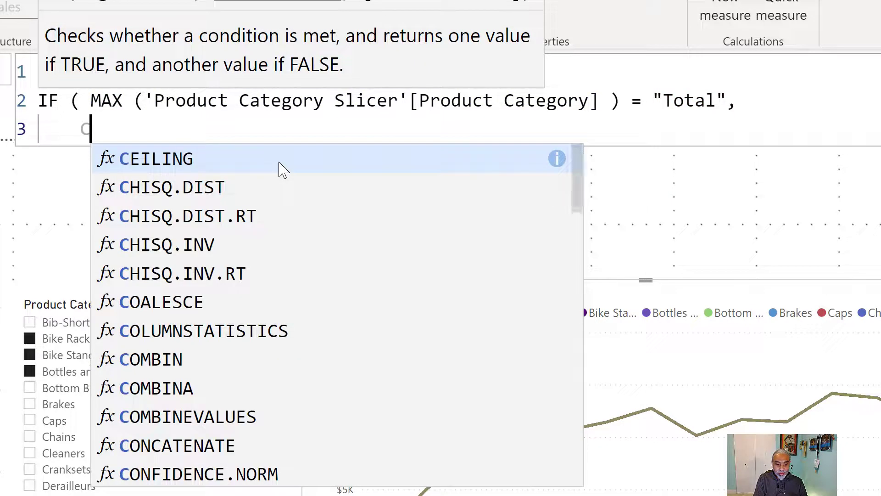
text(AL)
key(Tab)
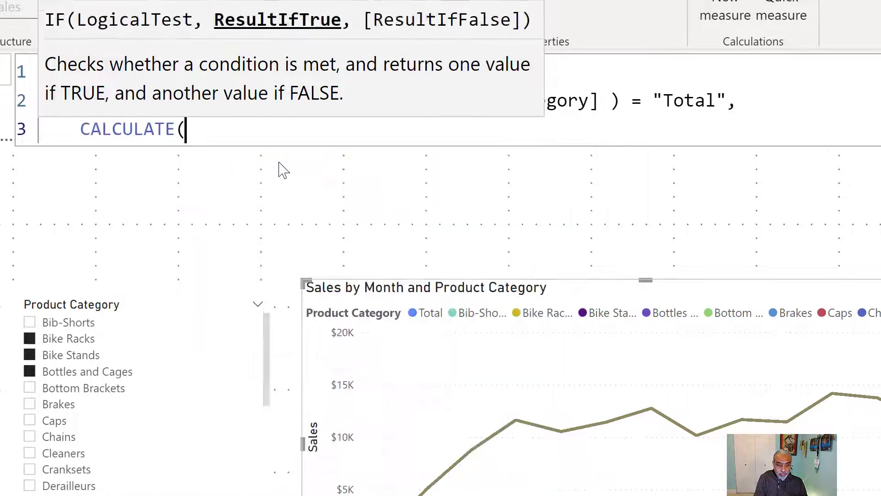
text(()
key(shift+Return)
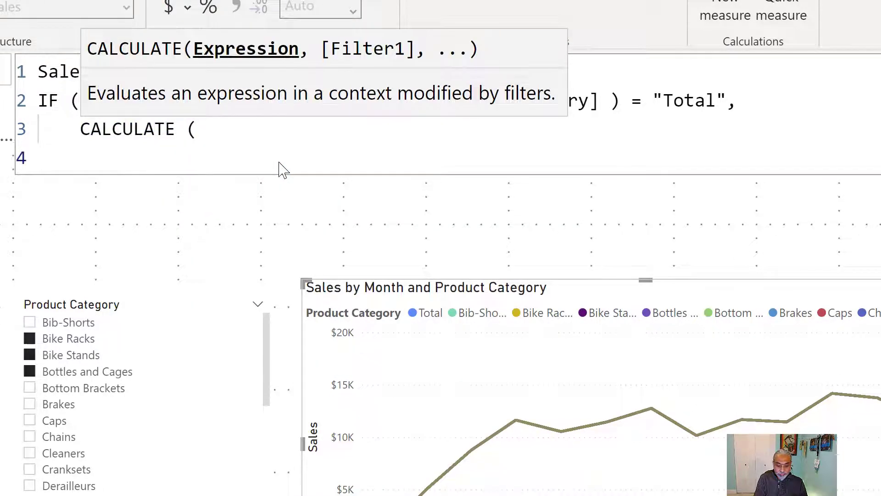
text([Sales)
key(Tab)
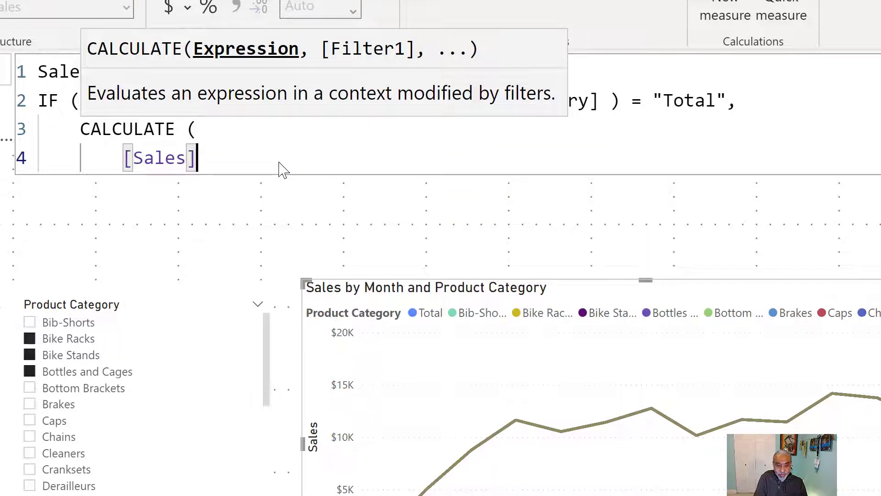
text(,)
key(shift+Return)
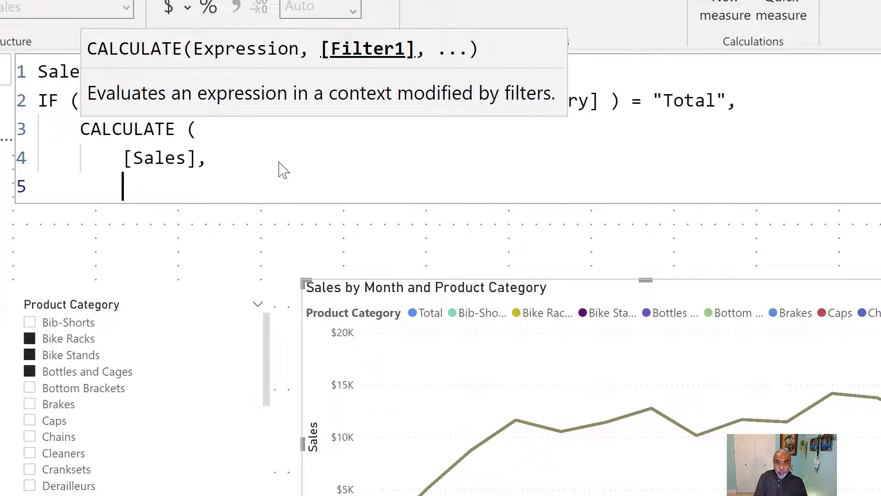
text(ALLSELECTED ( Sales)
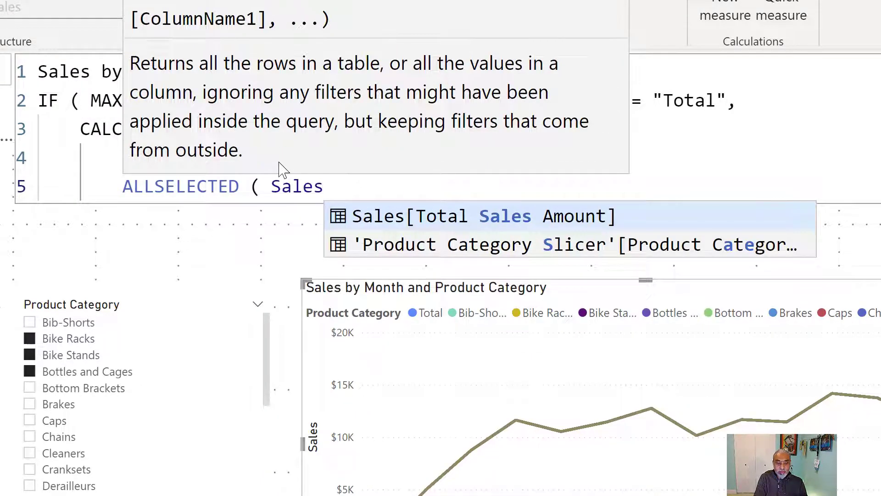
text( ))
key(Up)
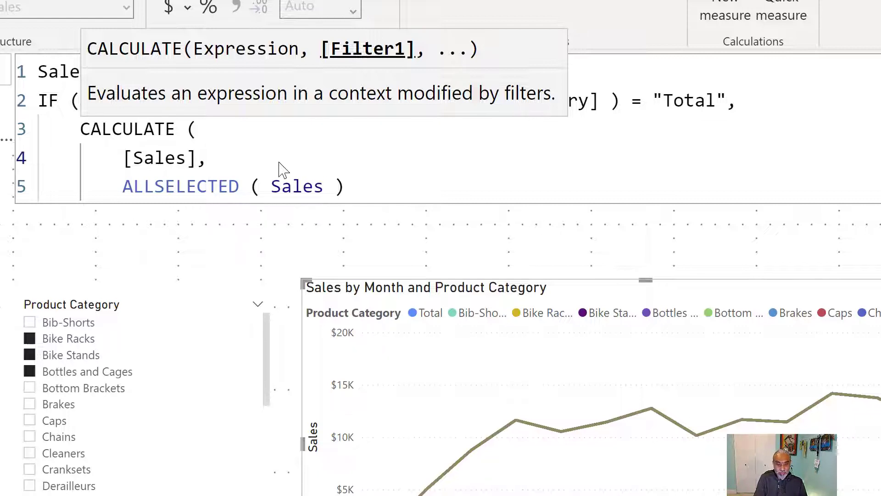
Wrap the ALLSELECTED ( Sales ) filter inside KEEPFILTERS ( ) within the CALCULATE.
key(Return)
text(KEEP)
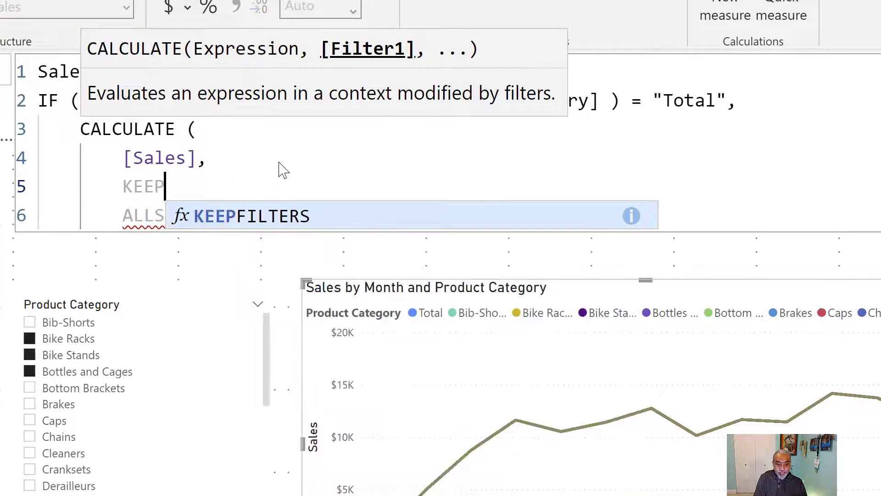
key(Tab)
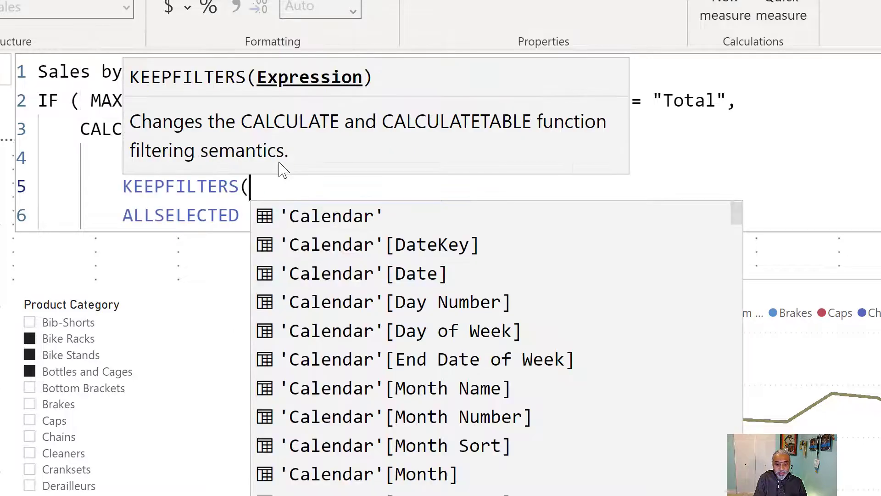
key(BackSpace)
text(()
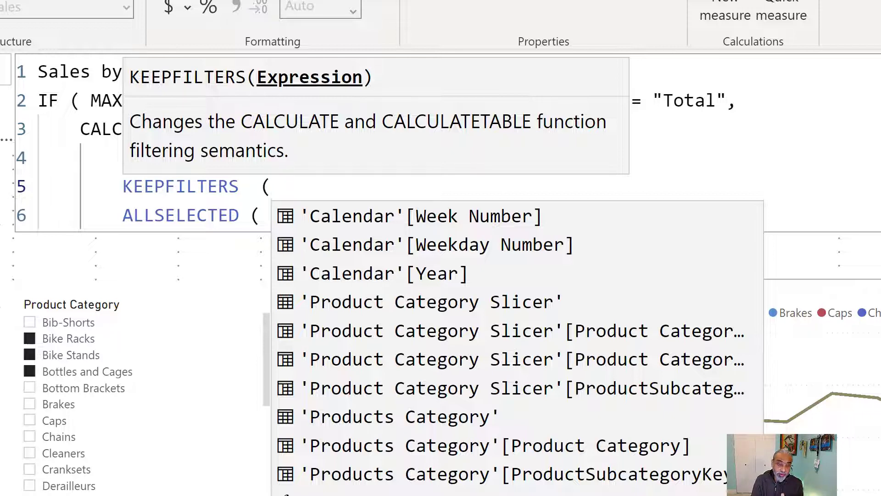
click(121, 214)
key(Tab)
click(498, 202)
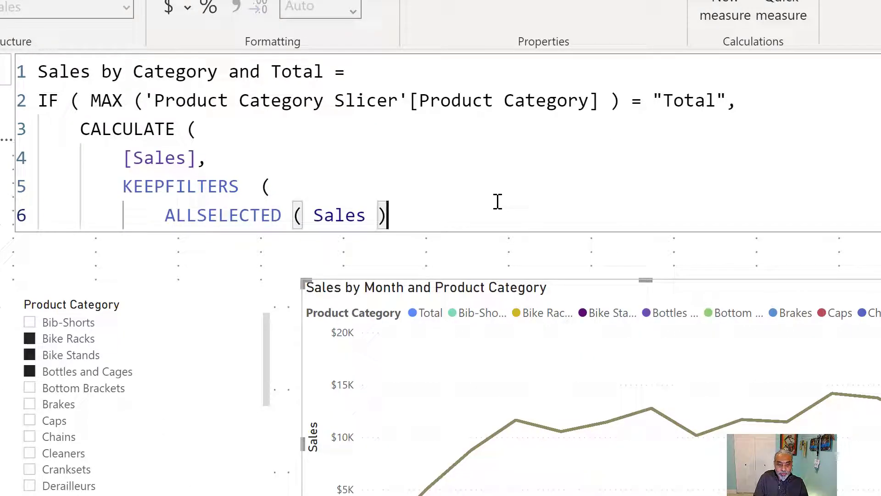
key(Return)
text())
key(Return)
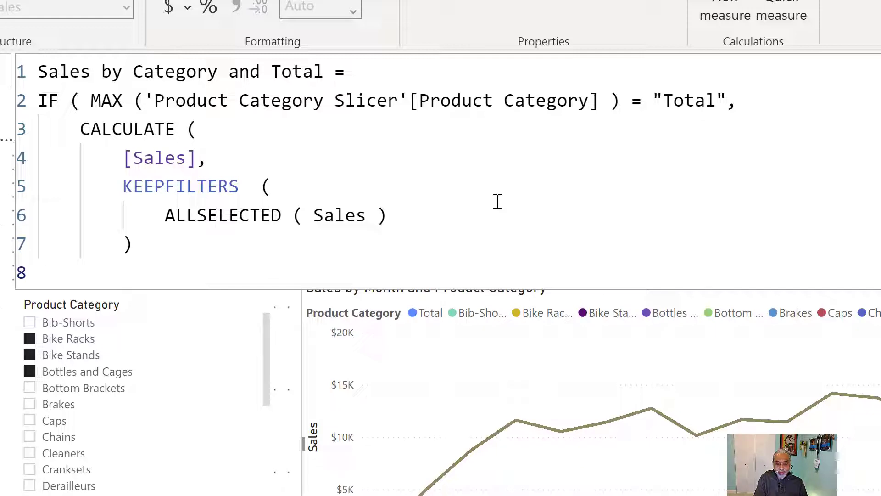
Close the first CALCULATE with a parenthesis and add a comma to begin the IF's false result.
key(Left)
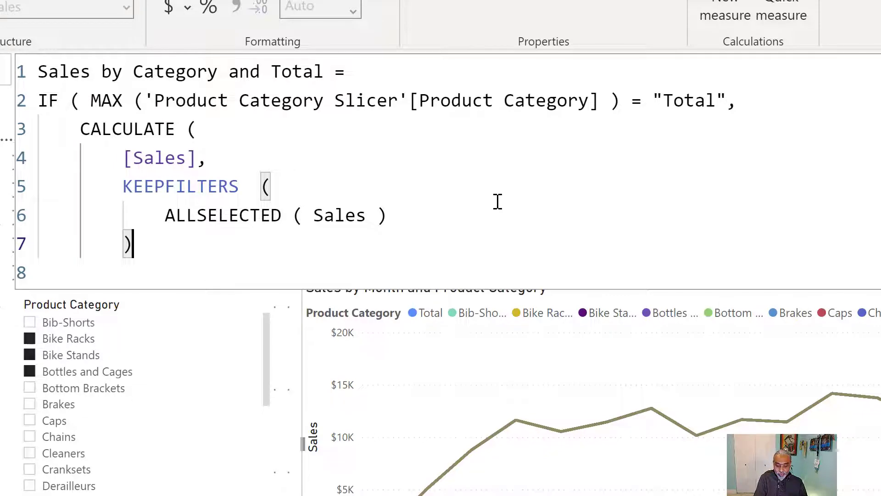
text(,)
key(shift+Return)
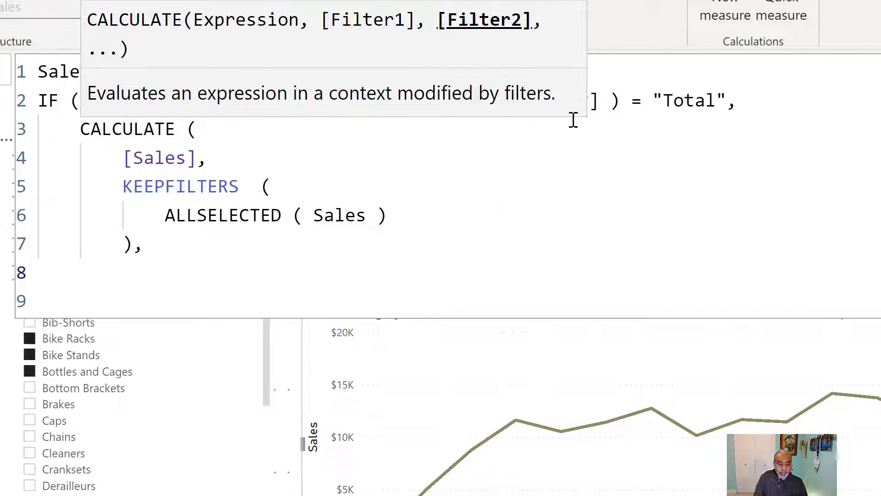
click(666, 139)
drag(666, 105, 717, 103)
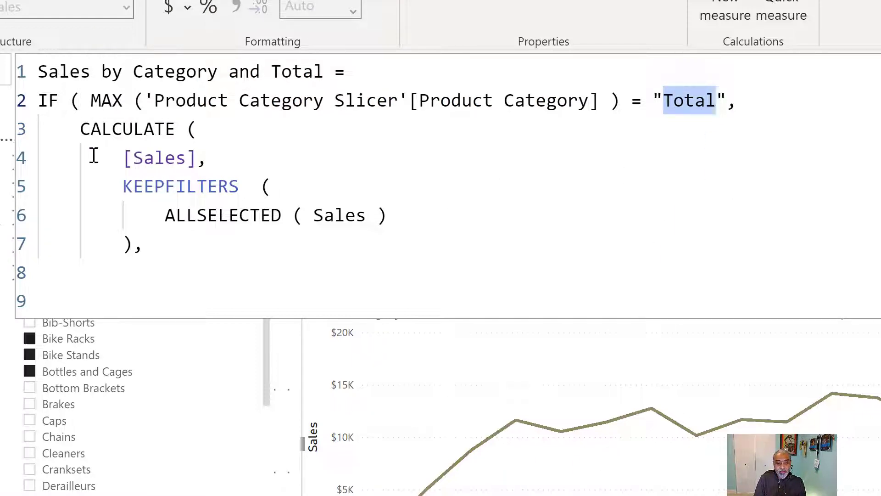
drag(78, 129, 165, 236)
click(145, 248)
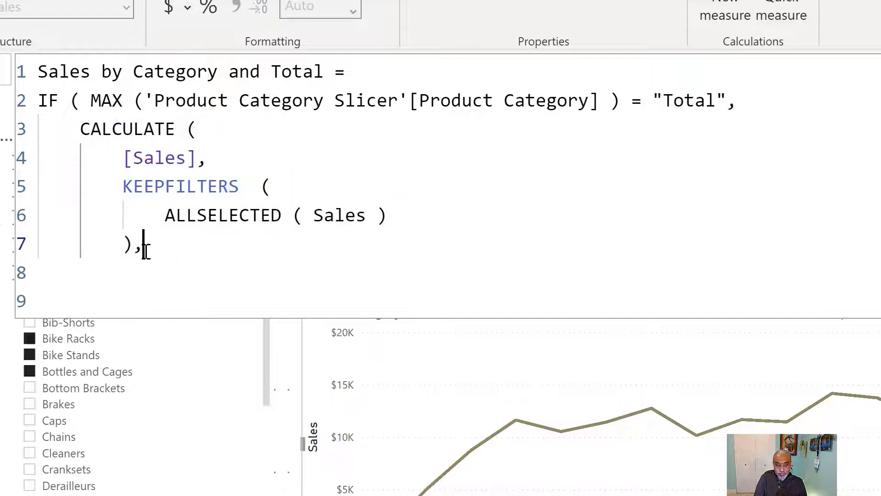
key(BackSpace)
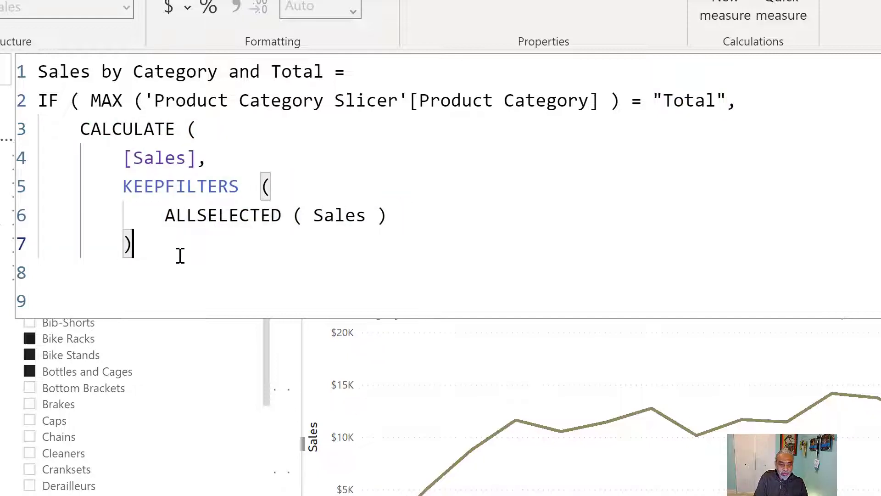
key(Return)
key(BackSpace)
text())
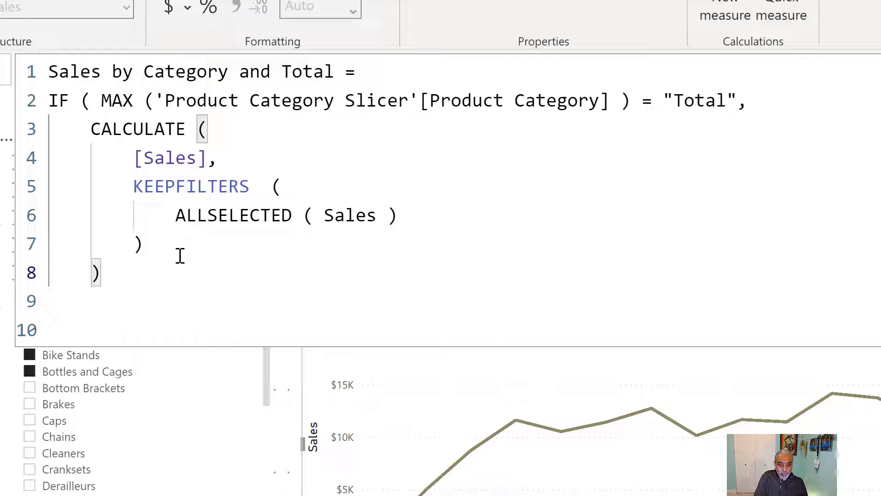
text(,)
key(Return)
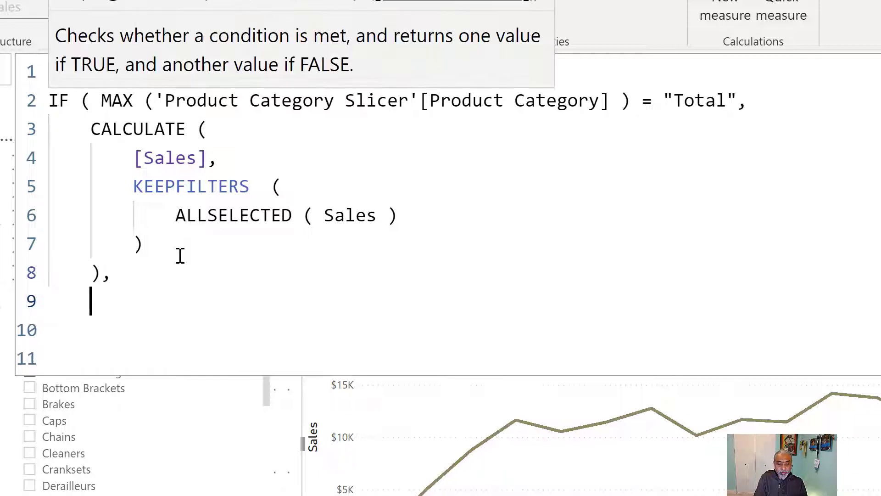
Start a second CALCULATE of [Sales] as the IF's false result, ready for a filter argument.
text(CALCULATE ()
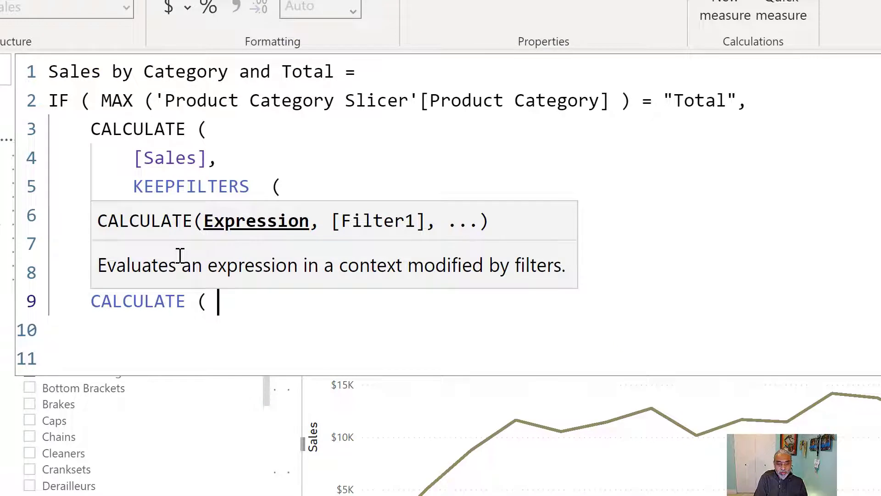
key(Return)
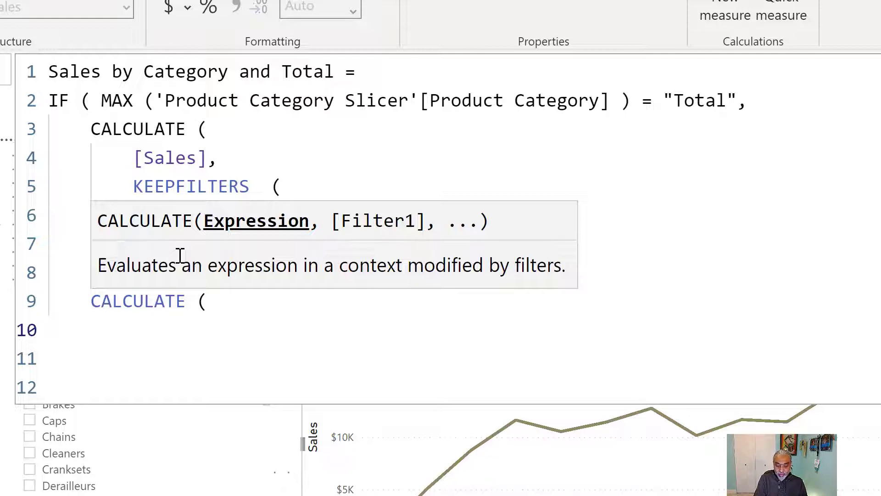
text([Sales])
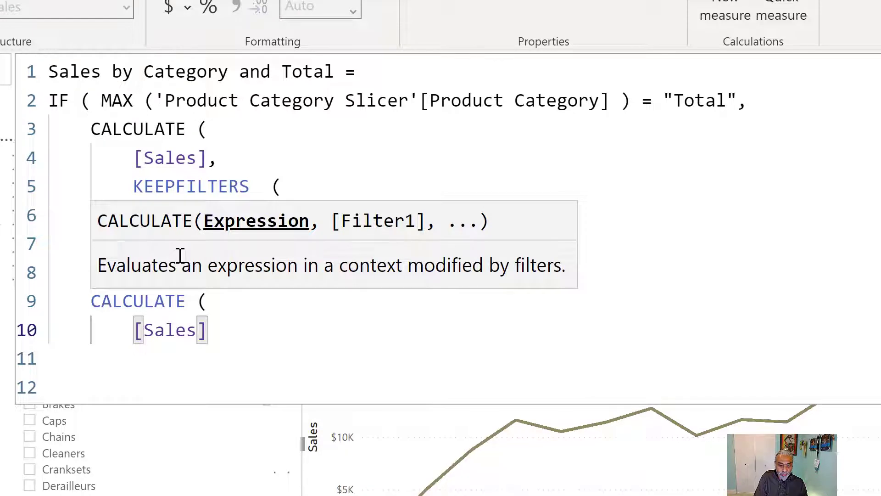
text(,)
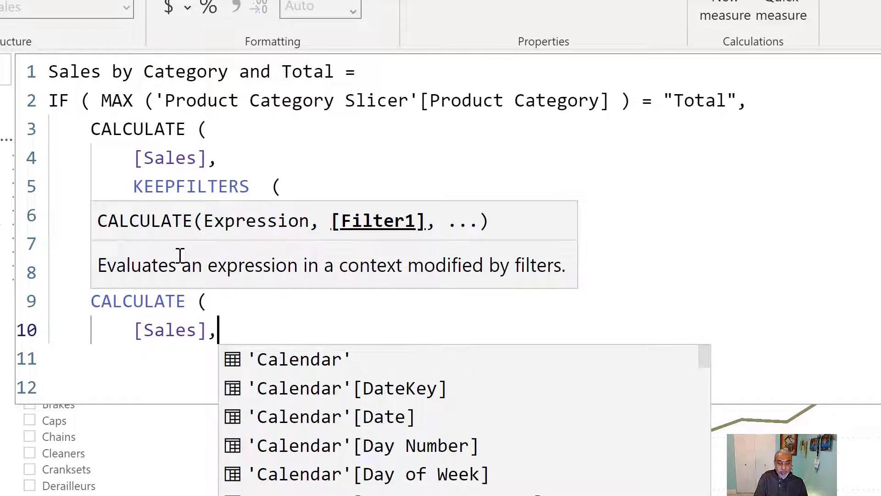
key(shift+Return)
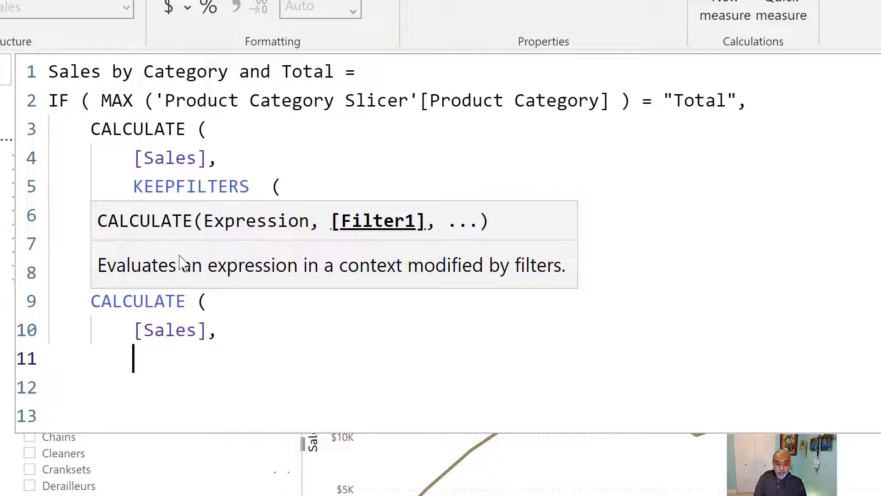
Add a TREATAS filter whose first argument is VALUES ( 'Product Category Slicer'[Product Category] ).
text(T)
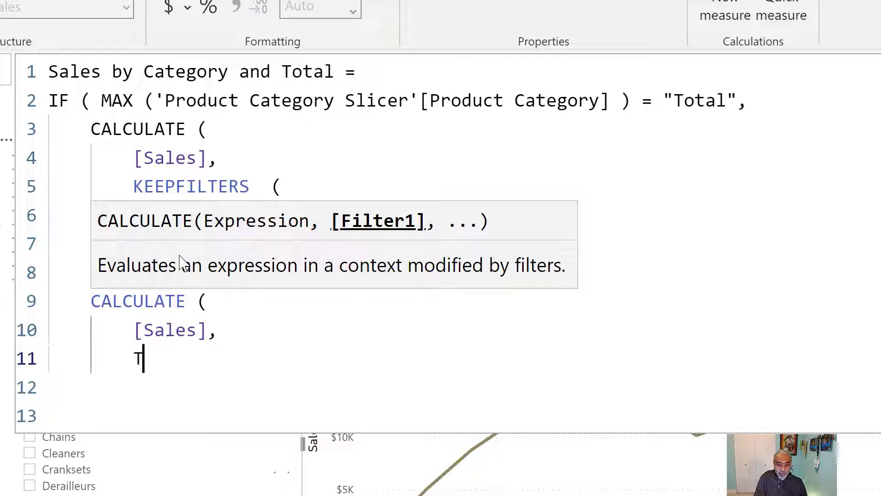
text(REATAS ()
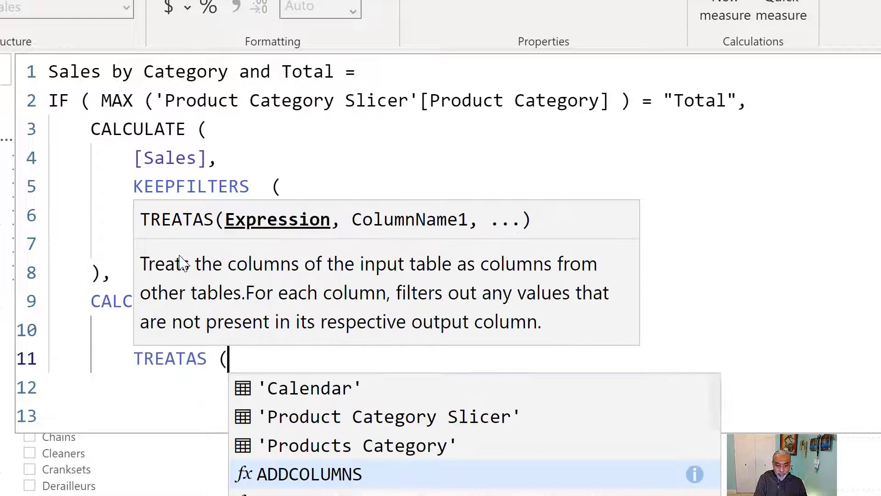
key(shift+Return)
text(V)
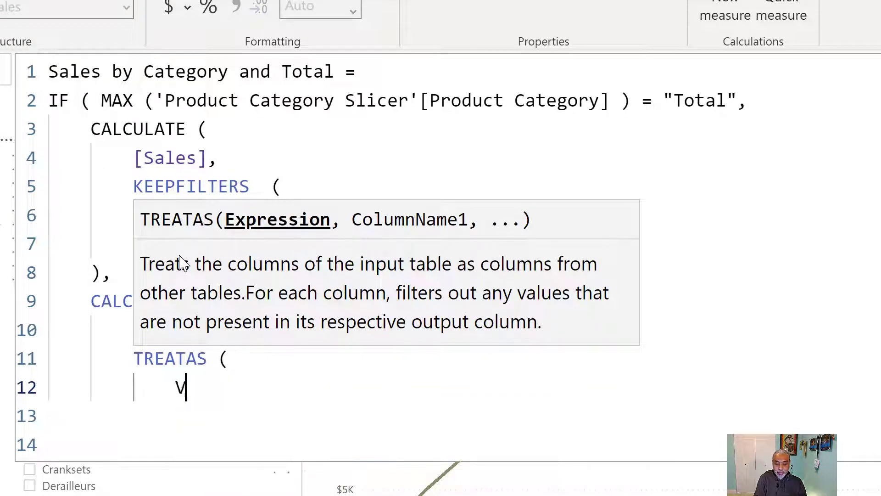
text(ALUES ( Produ)
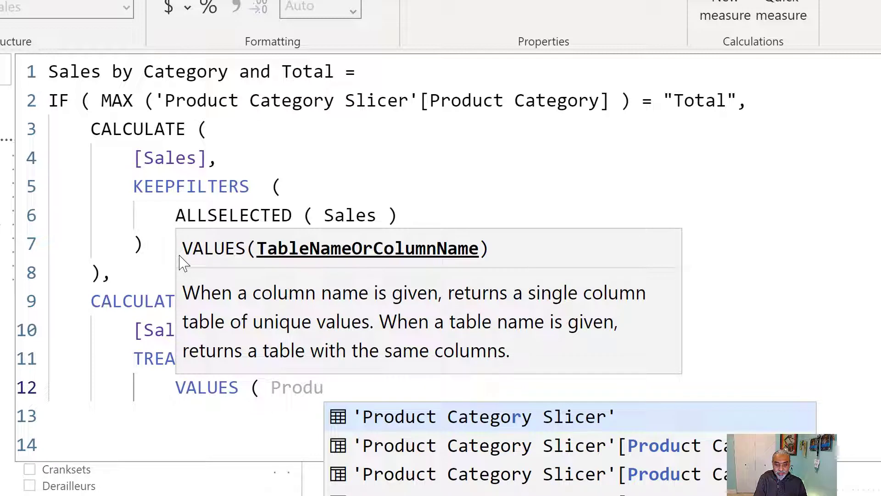
key(Tab)
text([Cate)
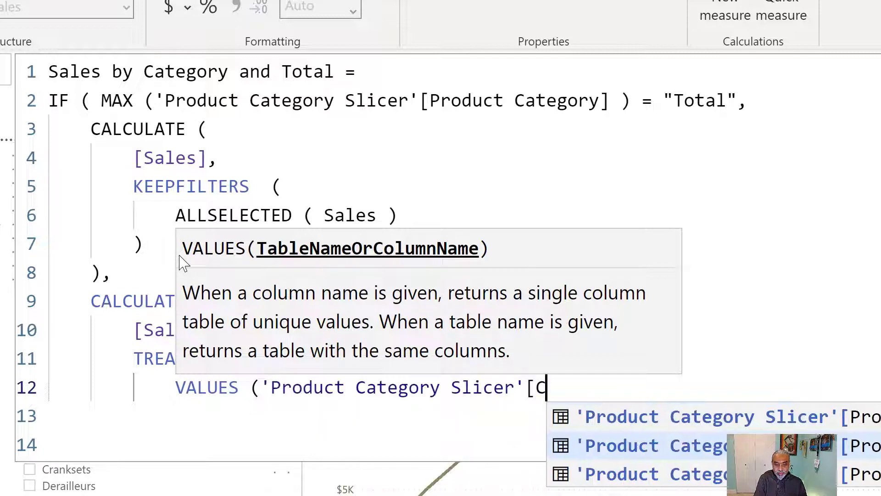
key(BackSpace)
key(BackSpace)
key(BackSpace)
key(BackSpace)
text(PRodu)
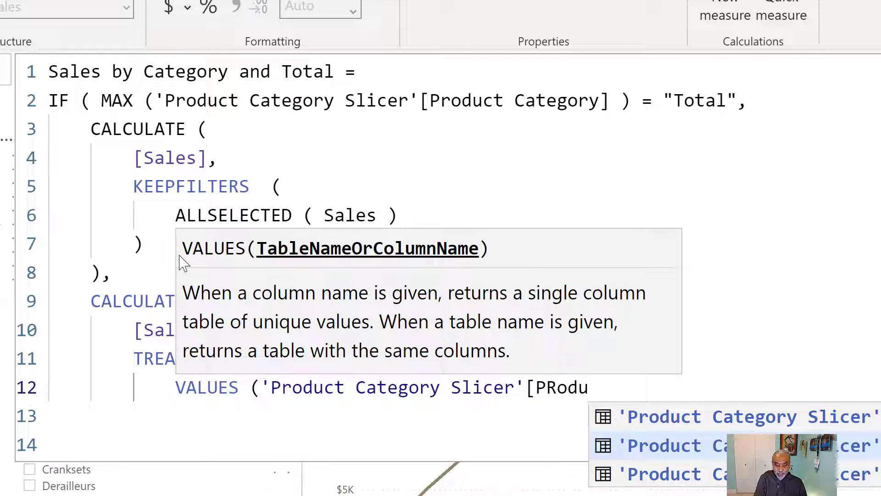
key(Tab)
text(),)
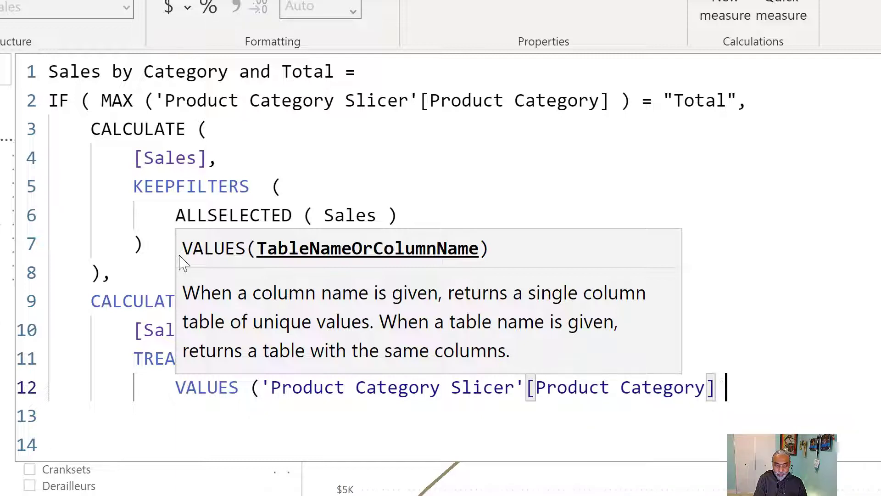
key(Return)
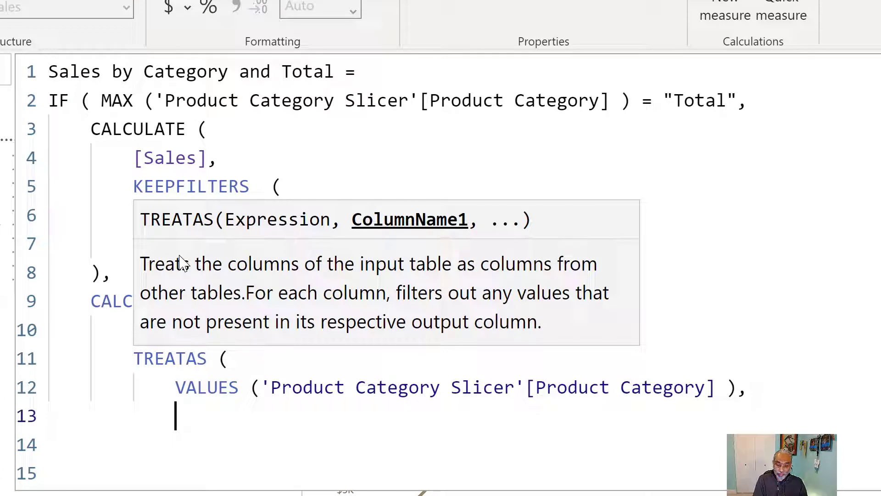
Give TREATAS the target column 'Products Category'[Product Category], then close TREATAS and the second CALCULATE.
text(Prod)
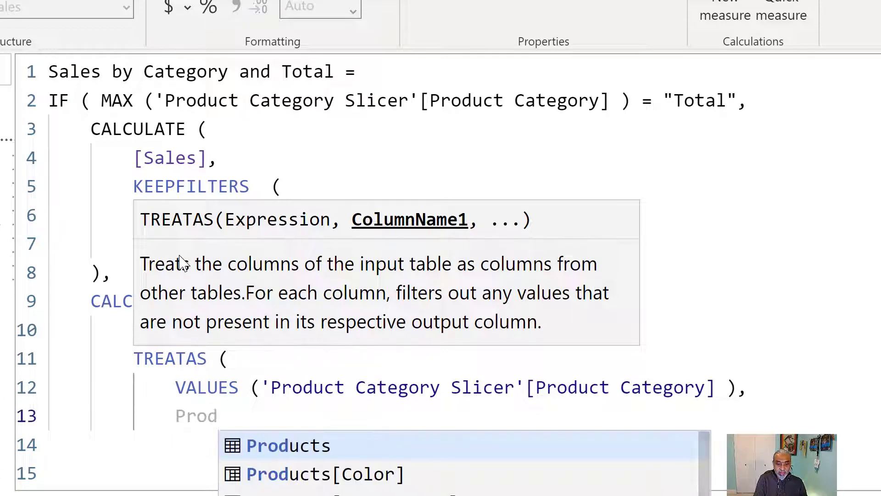
text(uct Category)
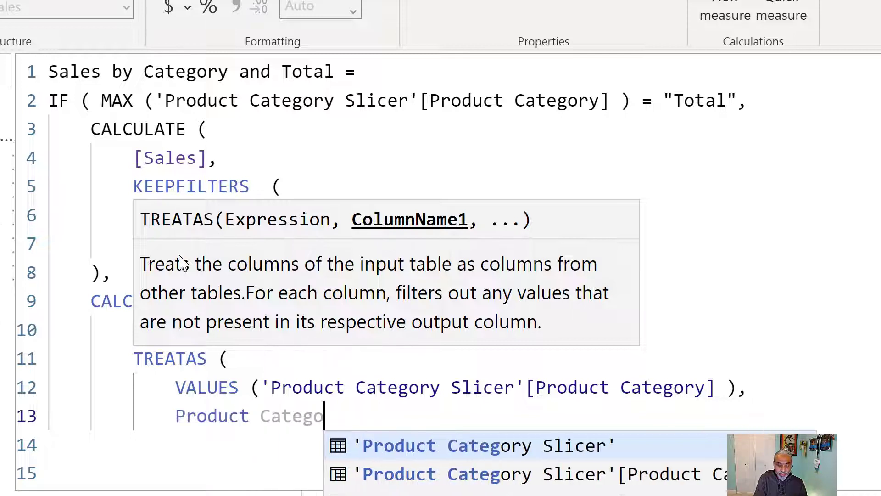
key(Down)
key(Down)
key(Down)
key(Tab)
text([)
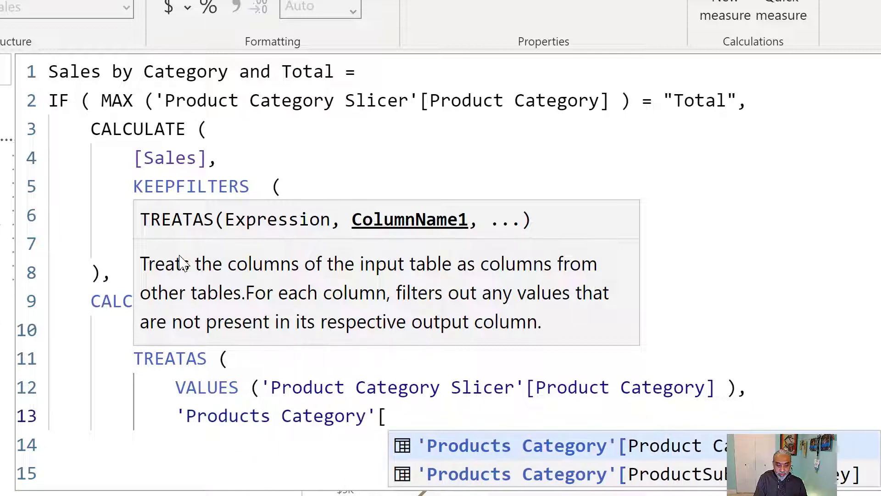
key(Tab)
key(Return)
text())
key(Return)
text(()
key(BackSpace)
text())
key(Return)
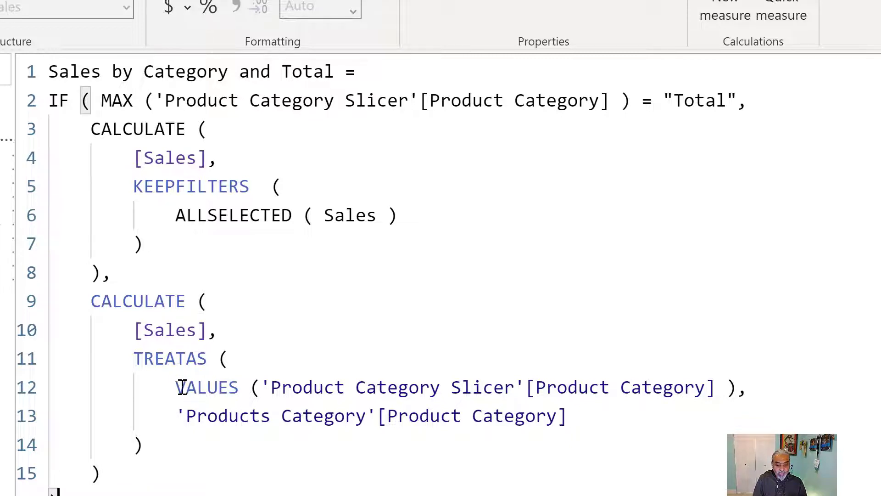
Highlight the TREATAS arguments to examine how the slicer column maps onto the Products Category column.
drag(176, 388, 246, 358)
drag(320, 379, 748, 387)
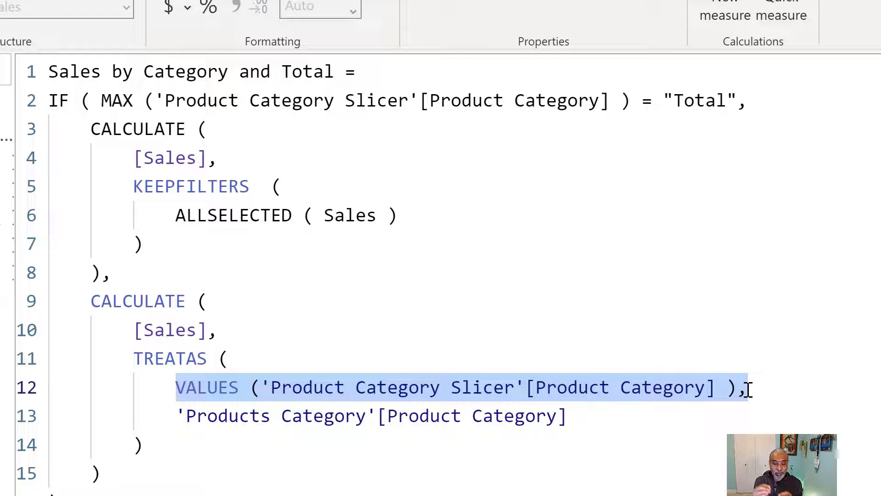
click(320, 427)
drag(181, 381, 744, 380)
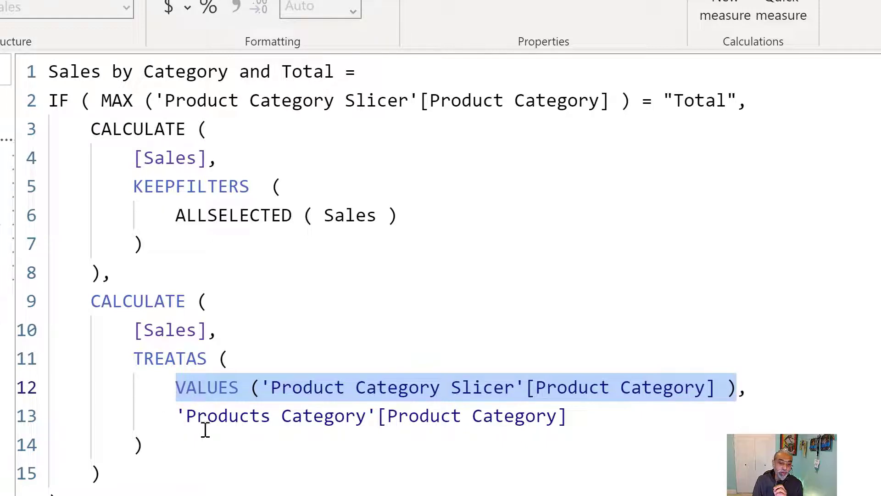
drag(185, 415, 557, 420)
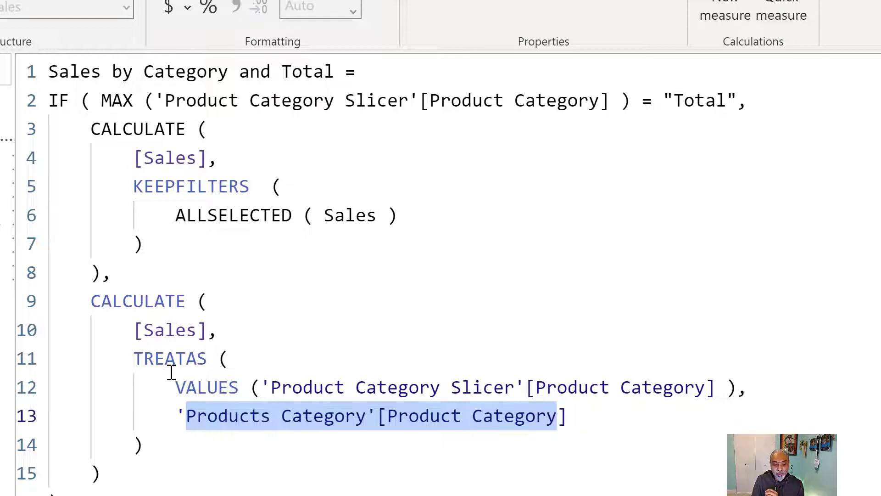
click(157, 360)
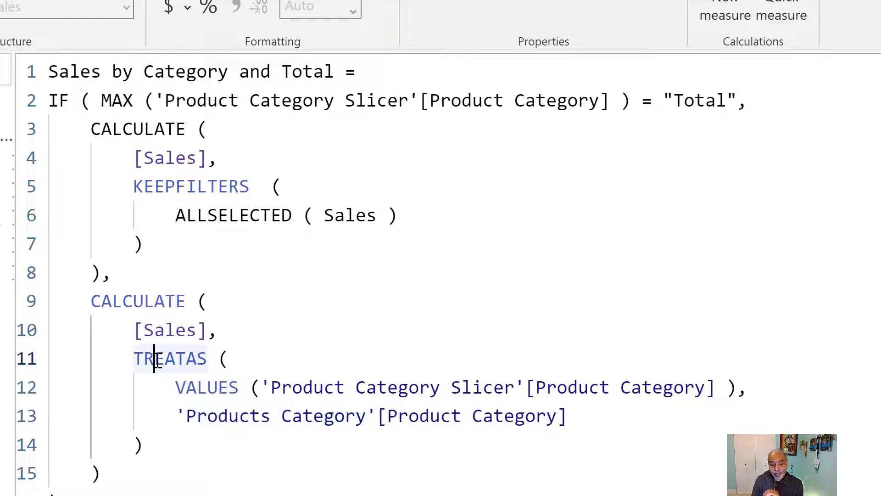
drag(166, 387, 721, 384)
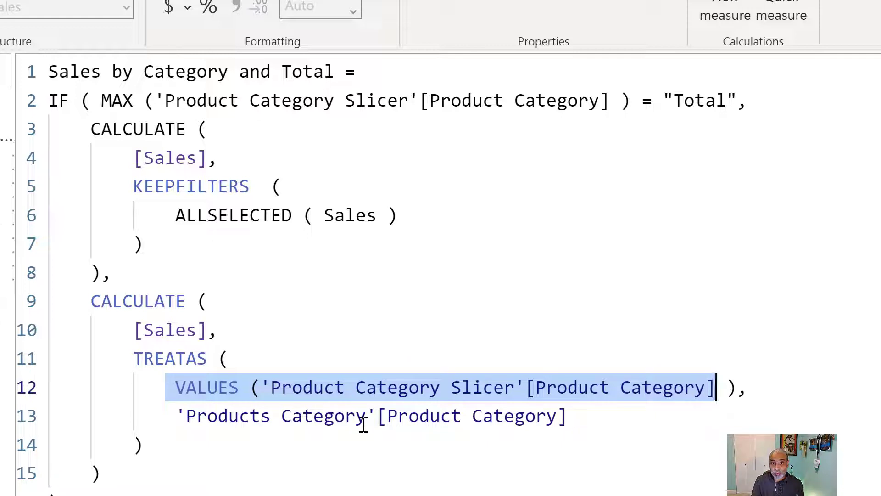
Wrap the TREATAS filter inside KEEPFILTERS ( ) in the second CALCULATE and re-indent its closing parenthesis.
click(359, 329)
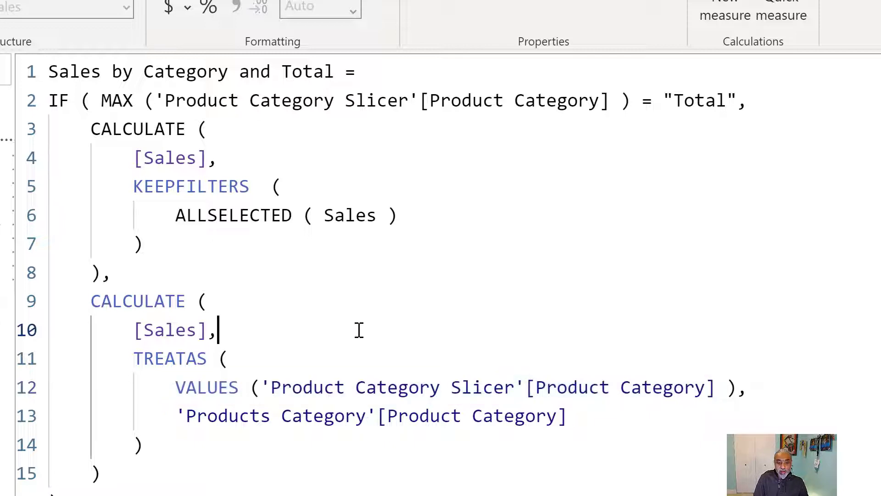
key(Return)
text(KEE)
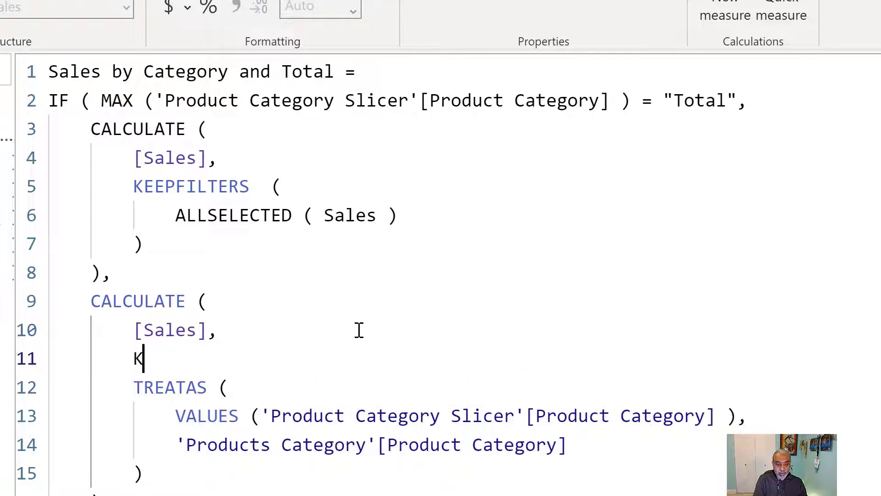
key(Tab)
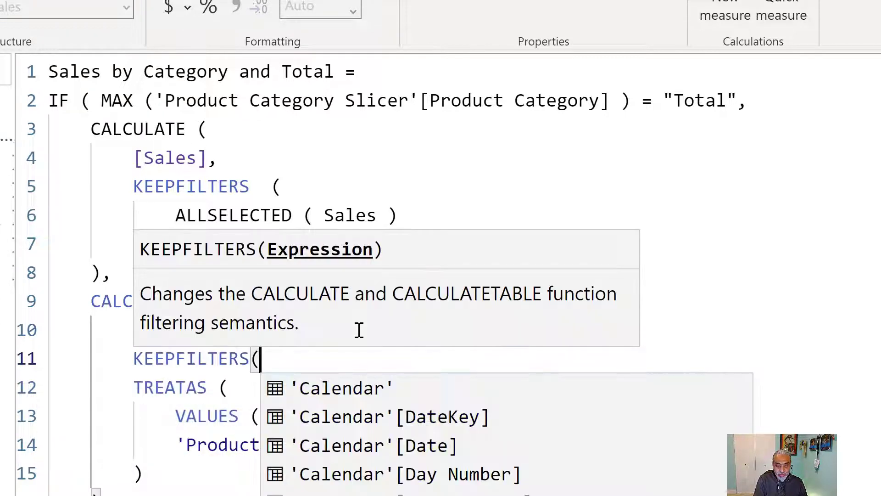
key(BackSpace)
text(()
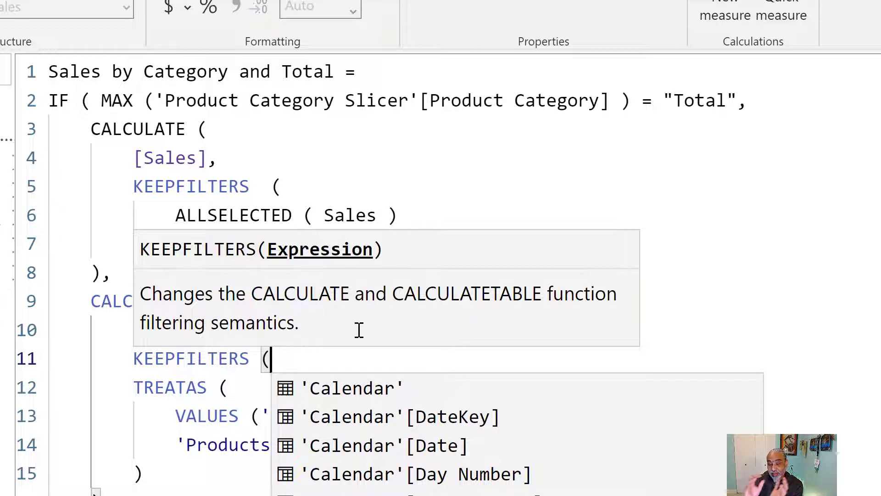
click(115, 386)
shift+click(194, 468)
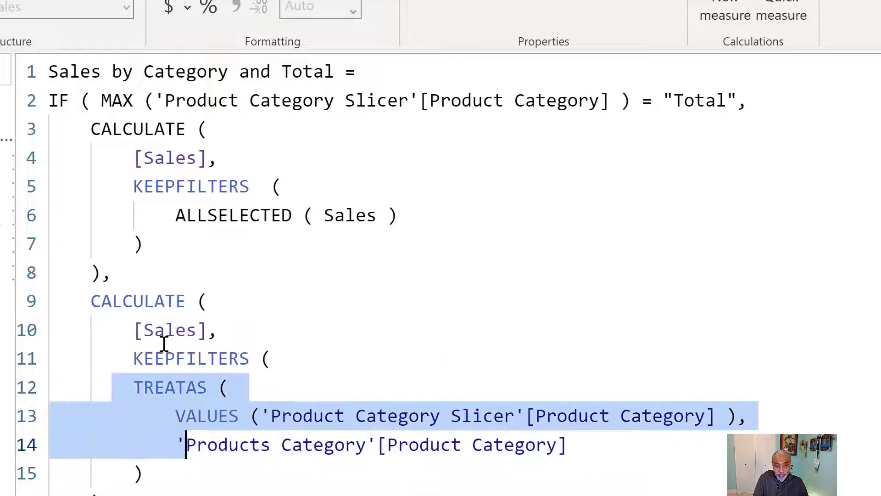
click(184, 475)
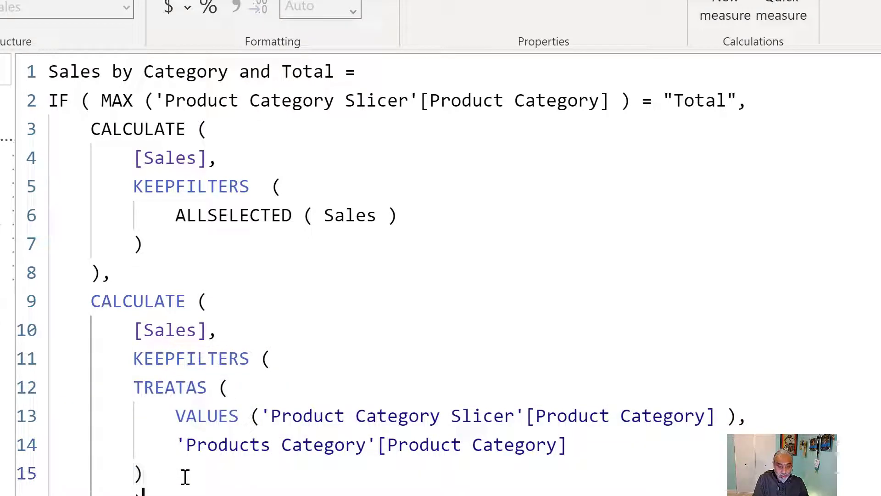
key(Home)
key(Tab)
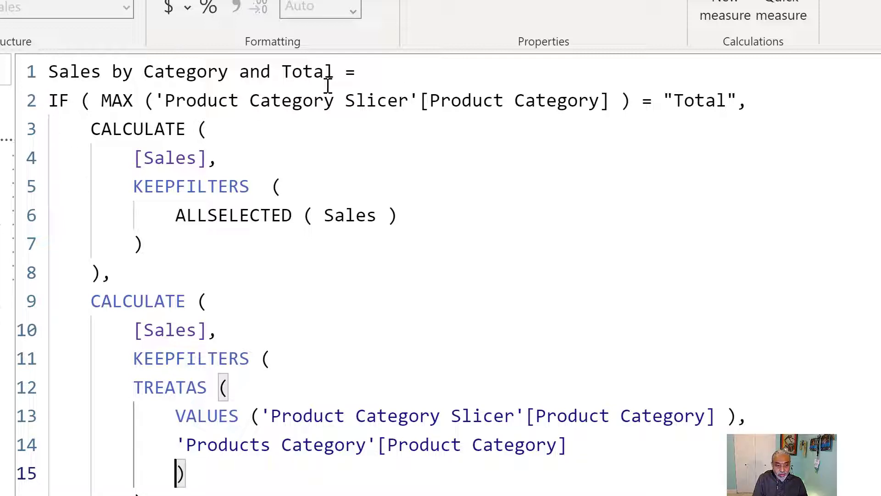
Copy the measure name Sales by Category and Total and search the Fields pane for it.
click(334, 72)
key(shift+Home)
key(ctrl+c)
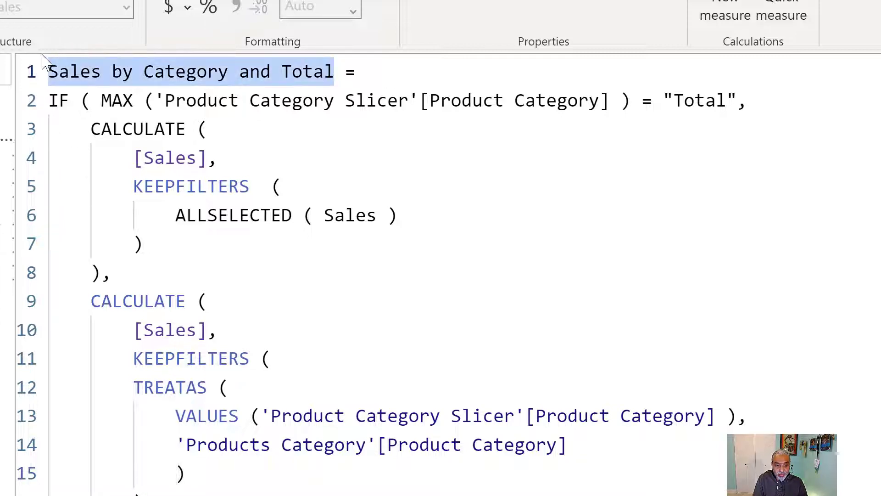
click(2, 70)
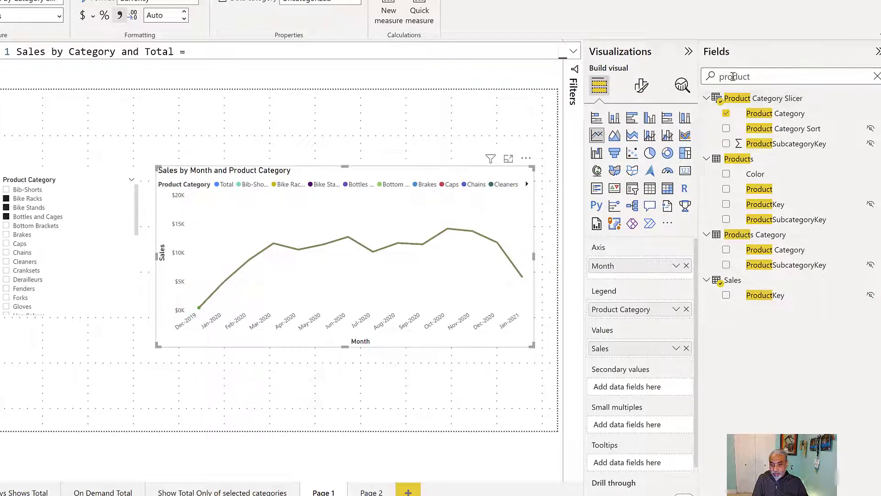
drag(753, 75, 719, 75)
key(ctrl+v)
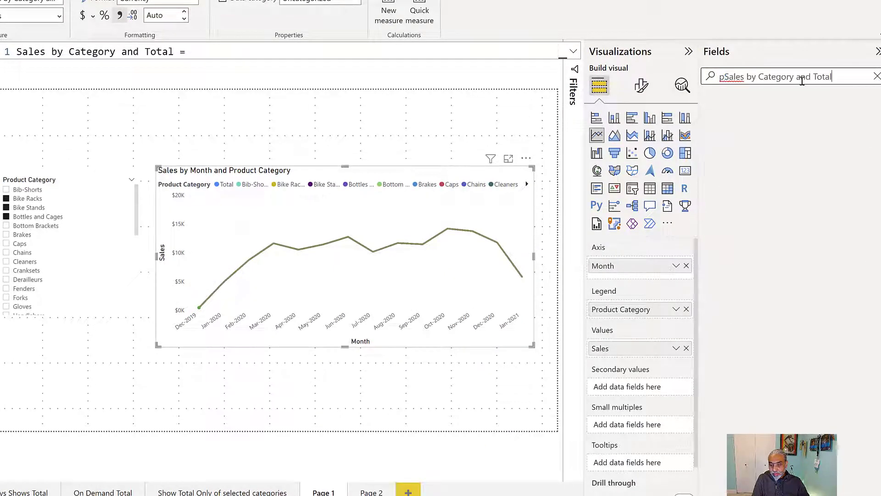
click(725, 77)
key(BackSpace)
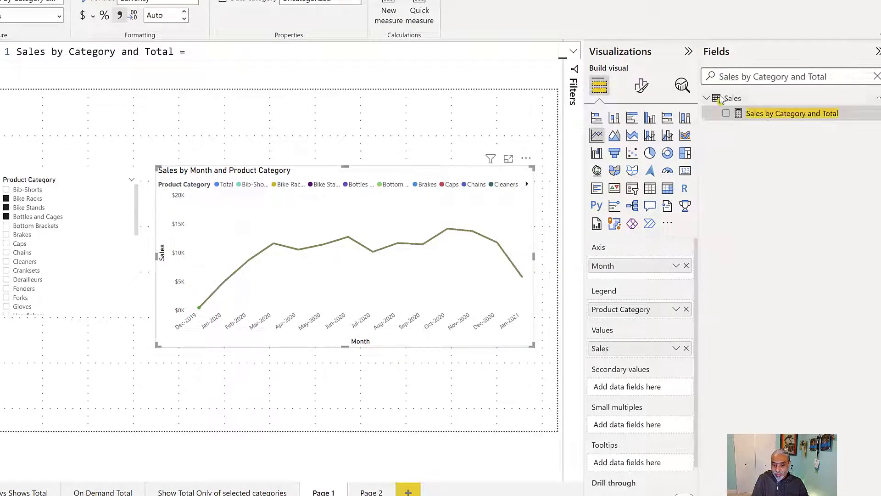
Replace Sales in the line chart's Values with the Sales by Category and Total measure.
drag(762, 113, 637, 354)
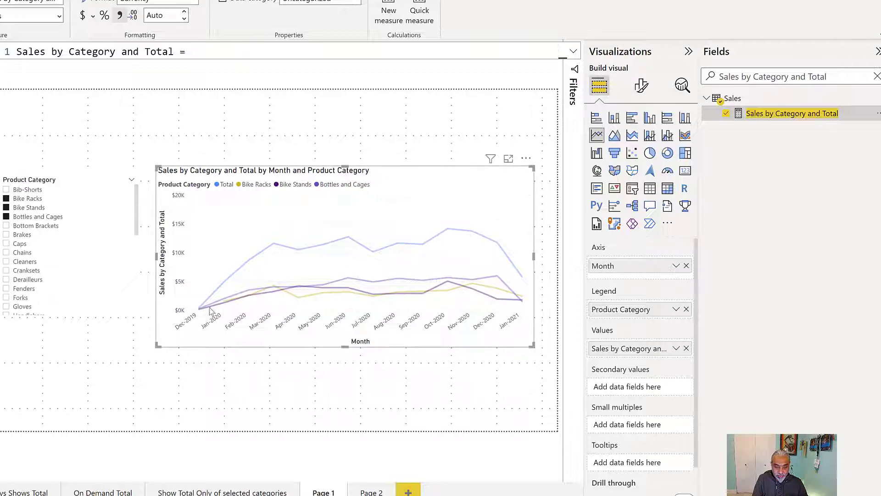
mouse_move(208, 310)
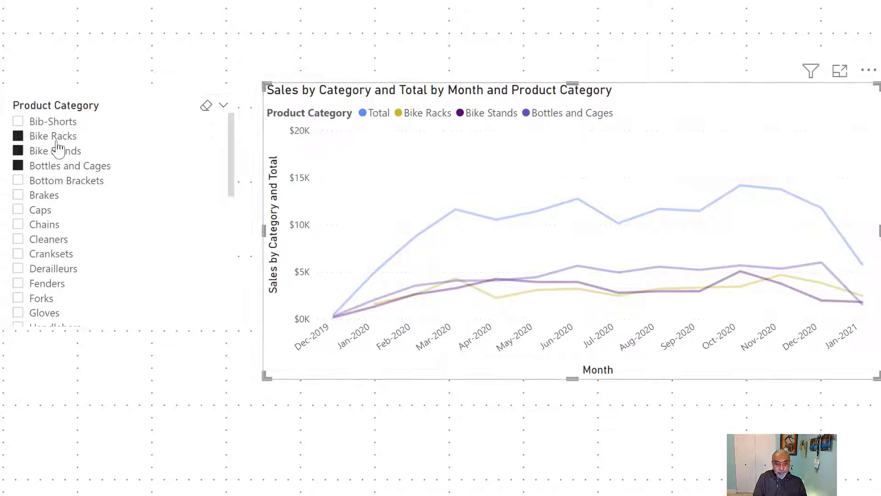
Select Bike Stands, Brakes and Caps in the Product Category slicer to check the chart's Total line.
click(94, 181)
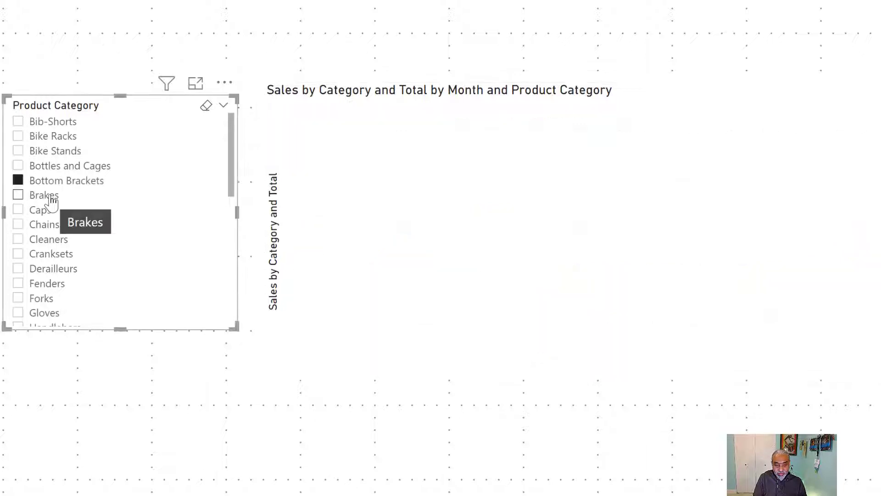
click(51, 199)
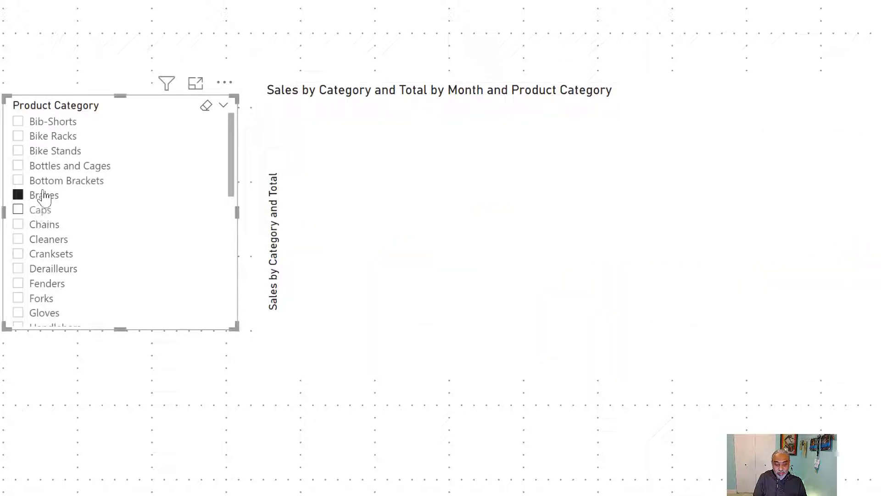
ctrl+click(50, 155)
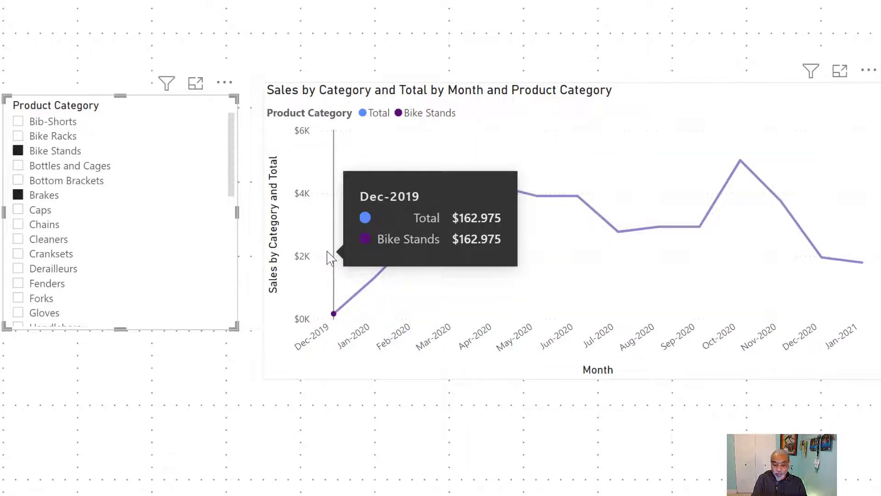
click(26, 212)
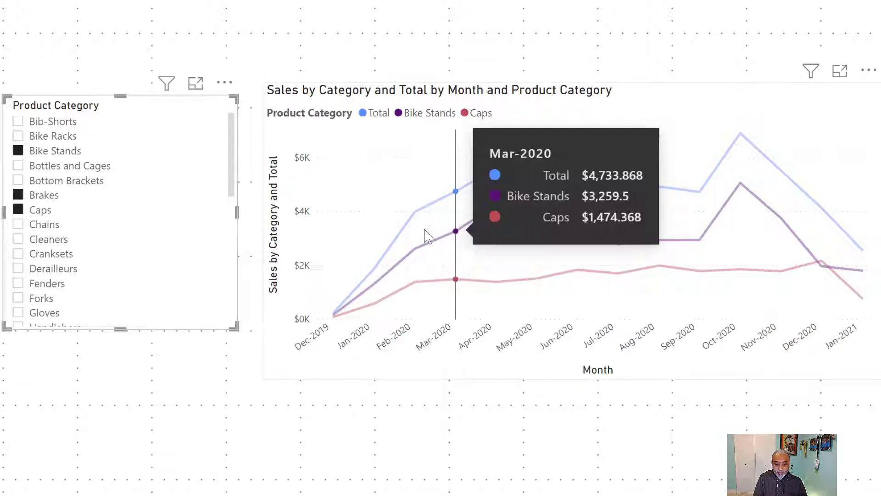
mouse_move(434, 209)
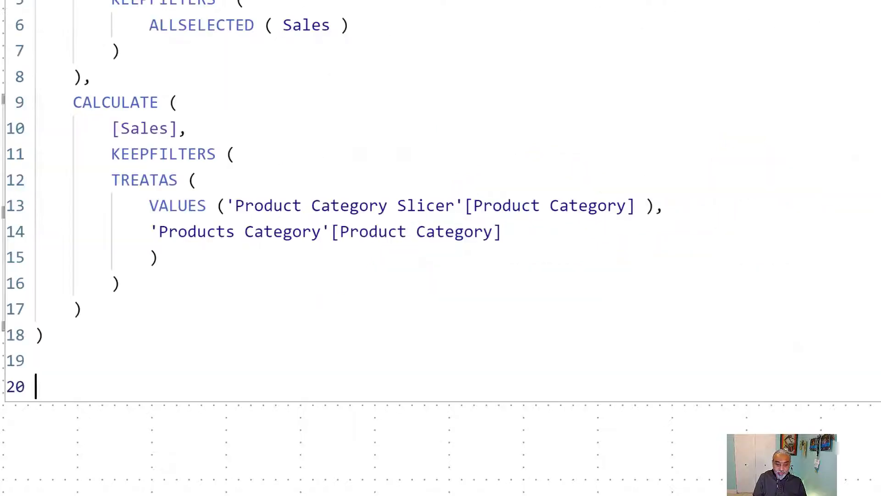
Comment out KEEPFILTERS in the second CALCULATE, moving its opening parenthesis to its own line, and commit the measure.
click(160, 154)
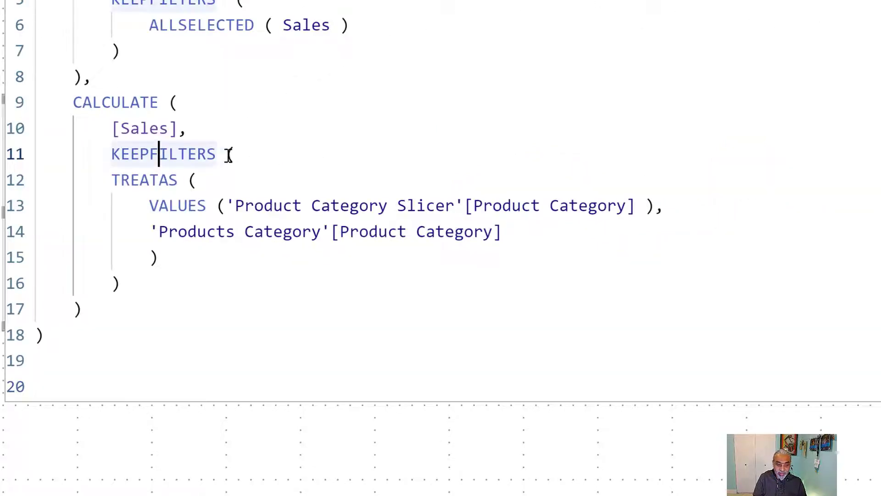
click(227, 154)
key(Return)
key(Up)
text(//)
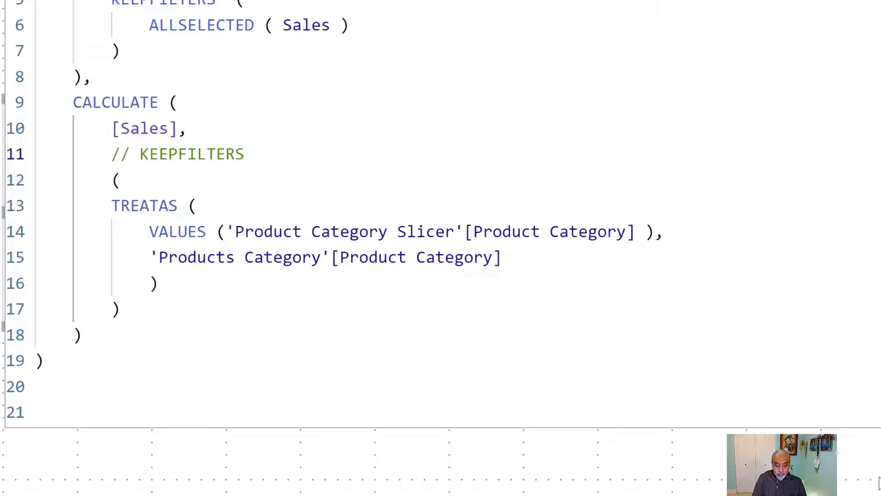
key(Return)
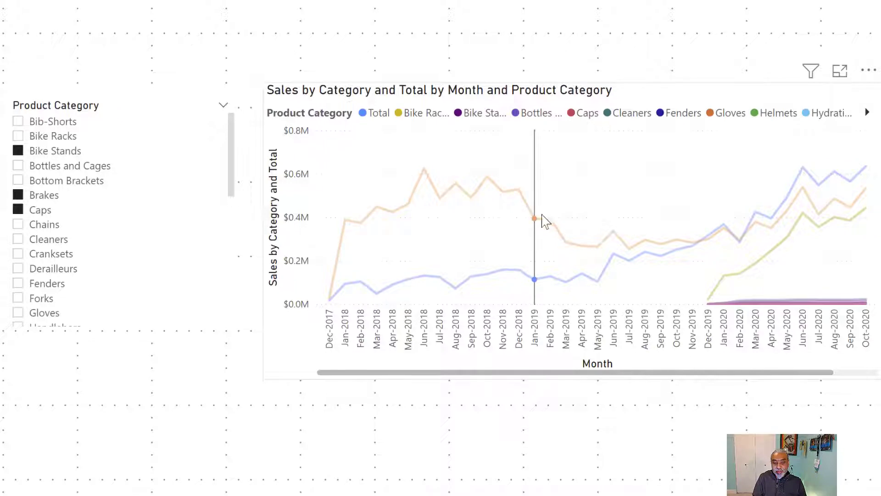
mouse_move(503, 213)
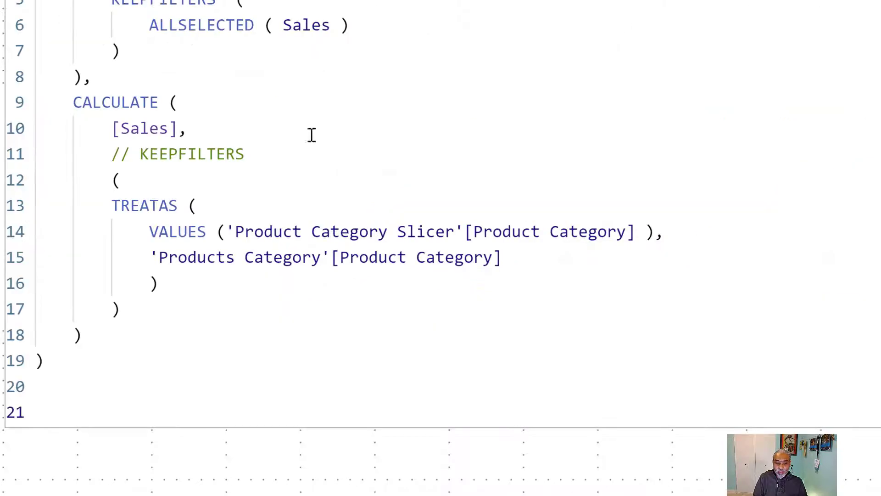
Uncomment the KEEPFILTERS line so it wraps the TREATAS filter again.
drag(153, 254, 526, 266)
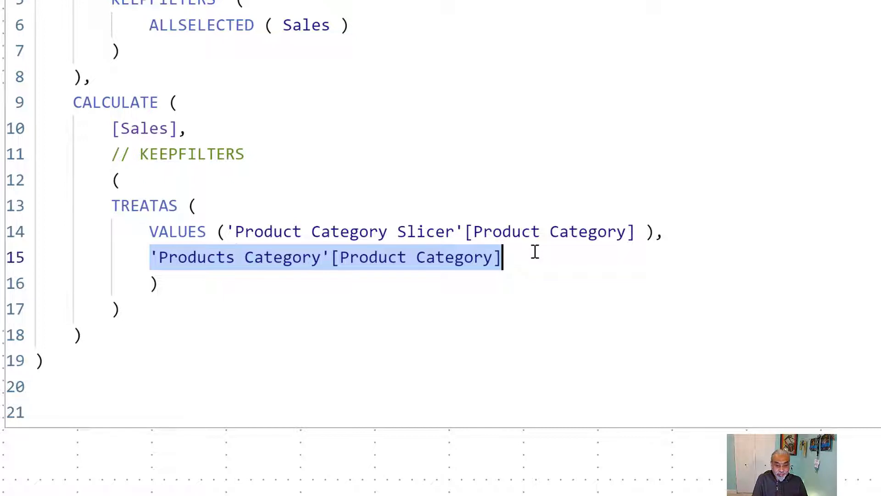
click(300, 158)
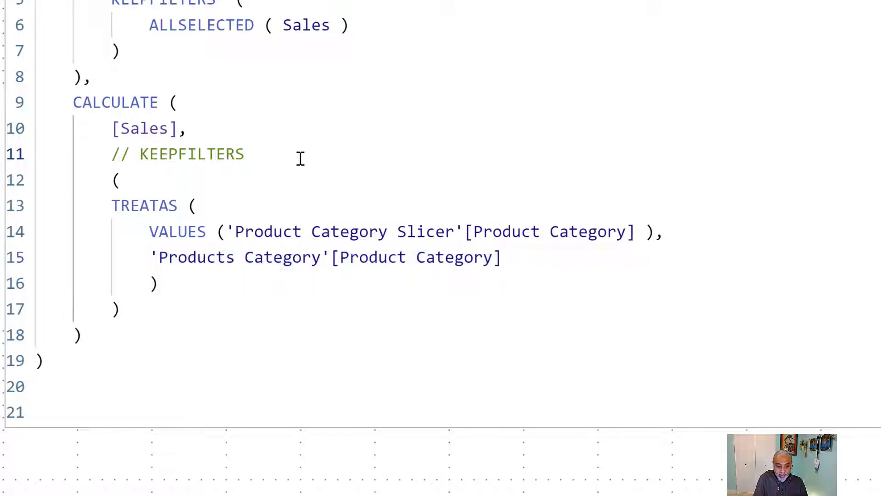
key(ctrl+slash)
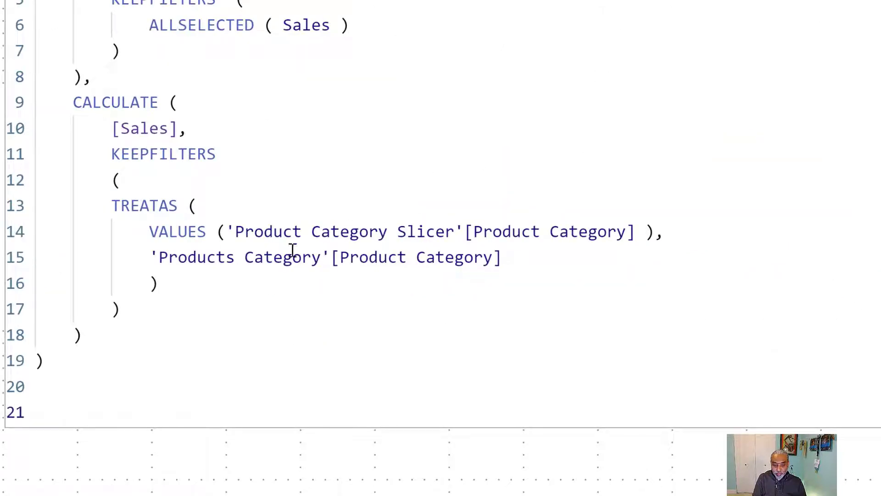
Highlight the slicer column and the Products Category column inside TREATAS, then commit the measure.
drag(231, 230, 630, 222)
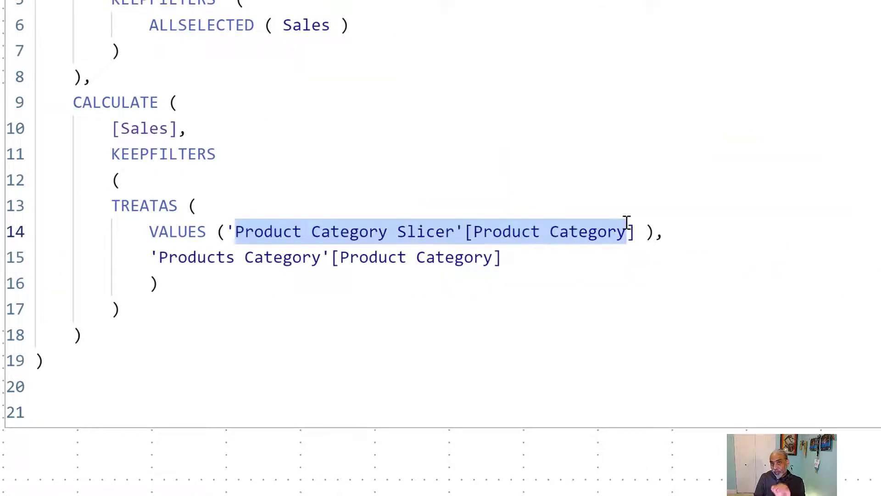
drag(159, 257, 495, 256)
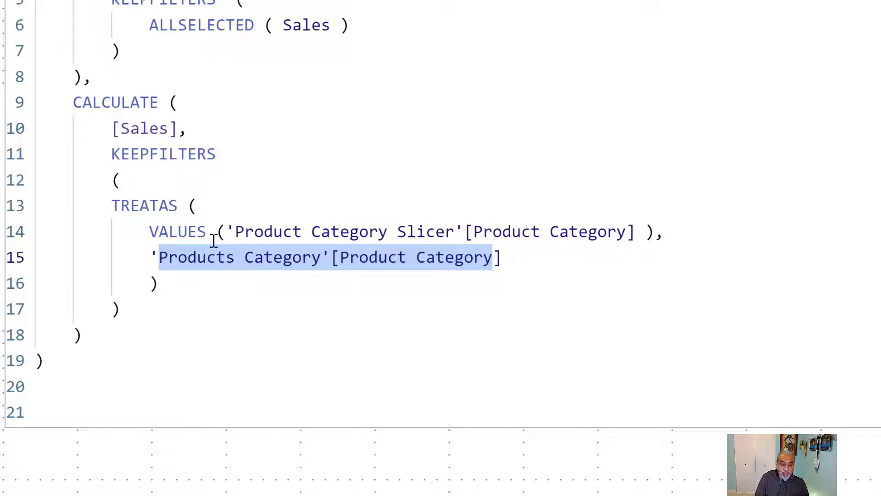
click(878, 128)
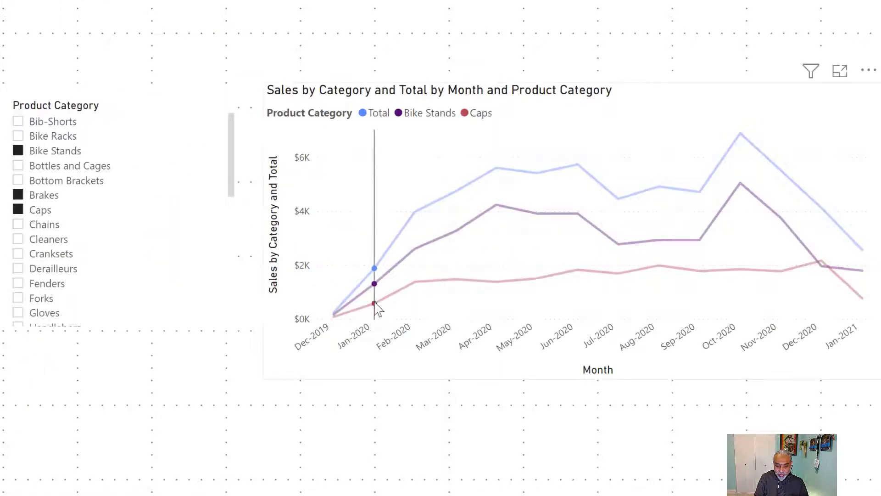
Select several categories in the Product Category slicer, then clear the slicer selections to compare the chart's Total line.
ctrl+click(32, 224)
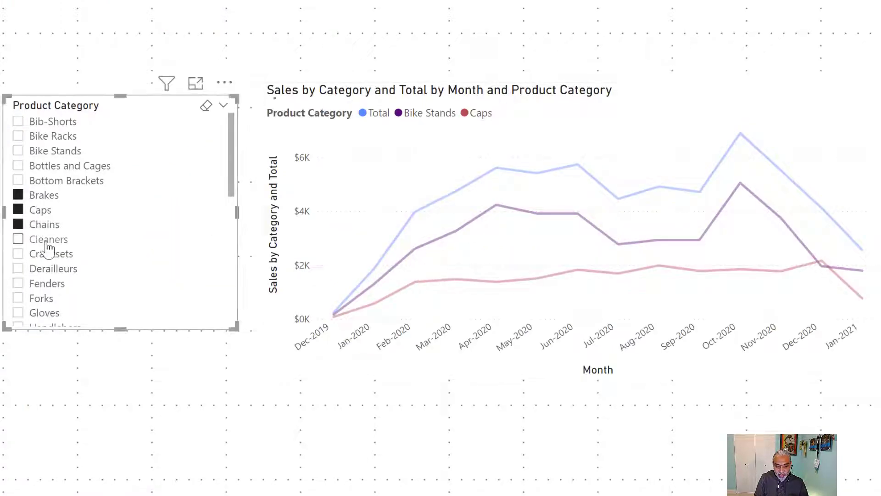
click(48, 242)
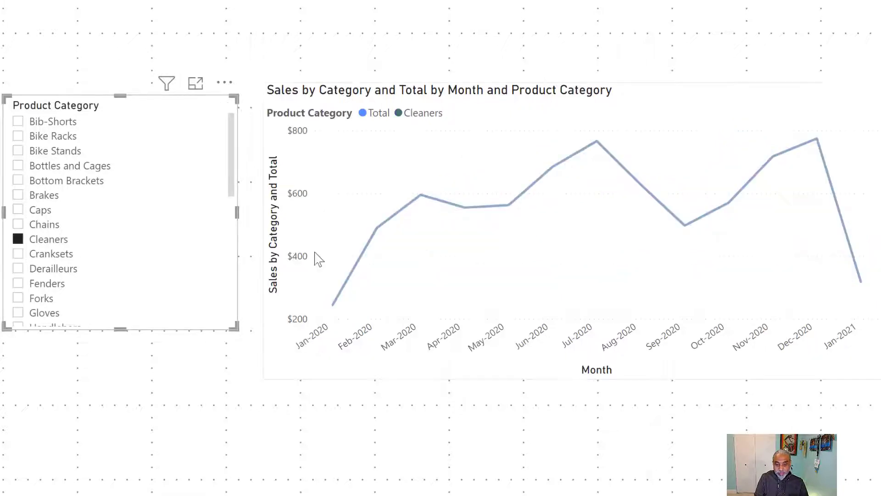
ctrl+click(31, 225)
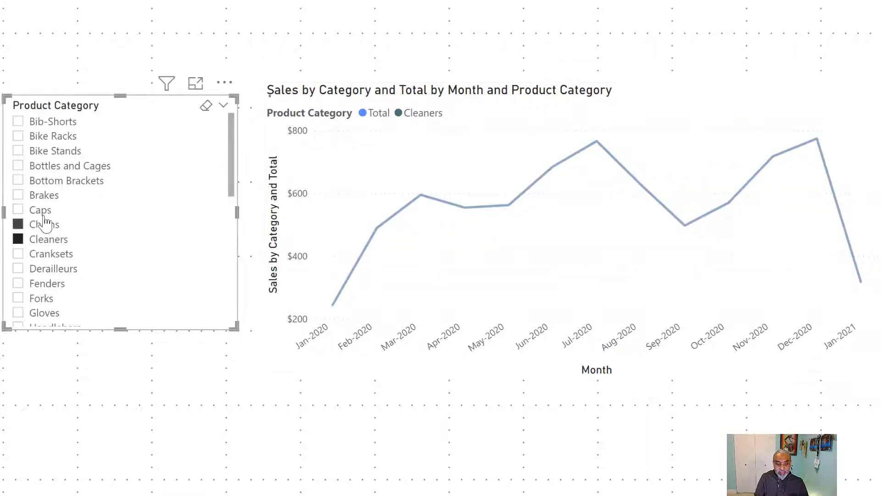
ctrl+click(46, 212)
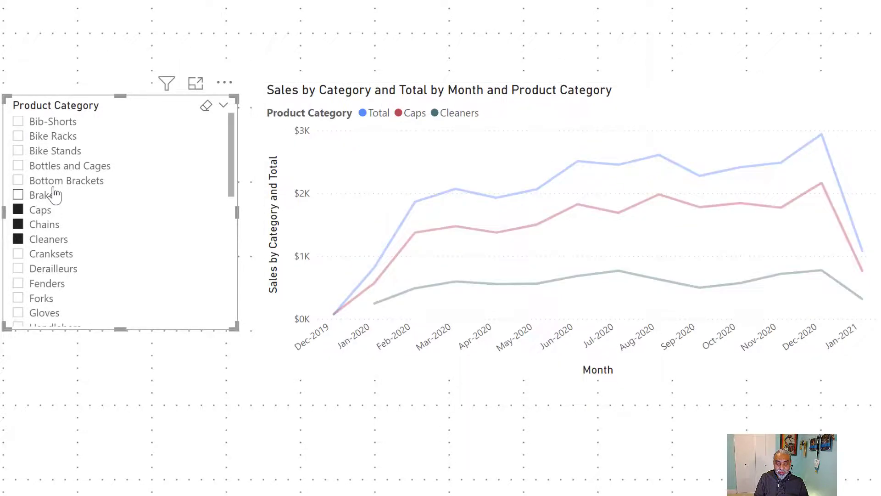
ctrl+click(53, 194)
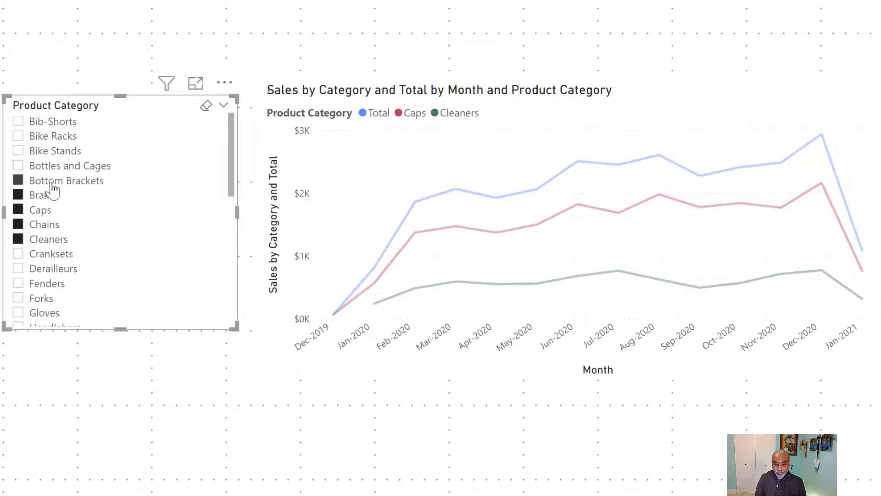
click(207, 108)
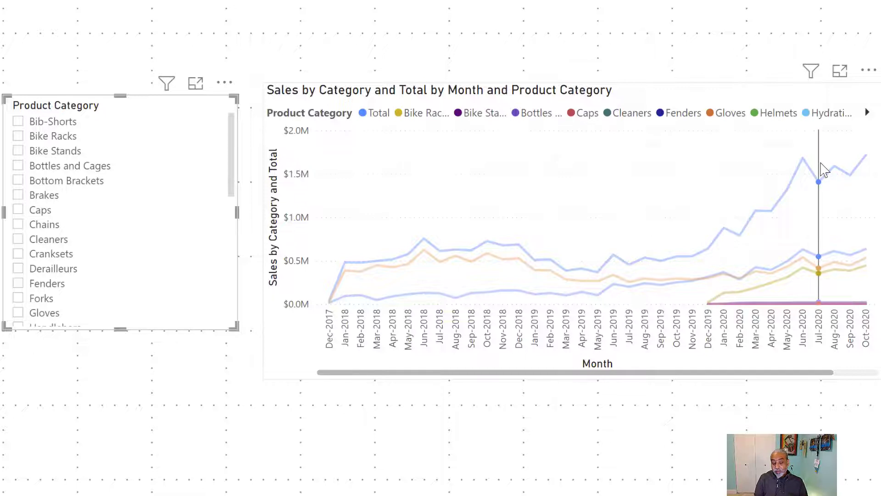
mouse_move(824, 170)
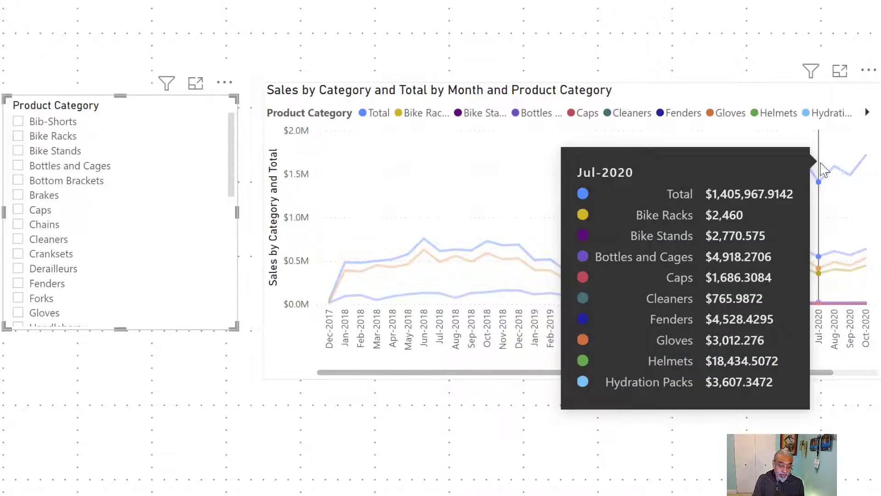